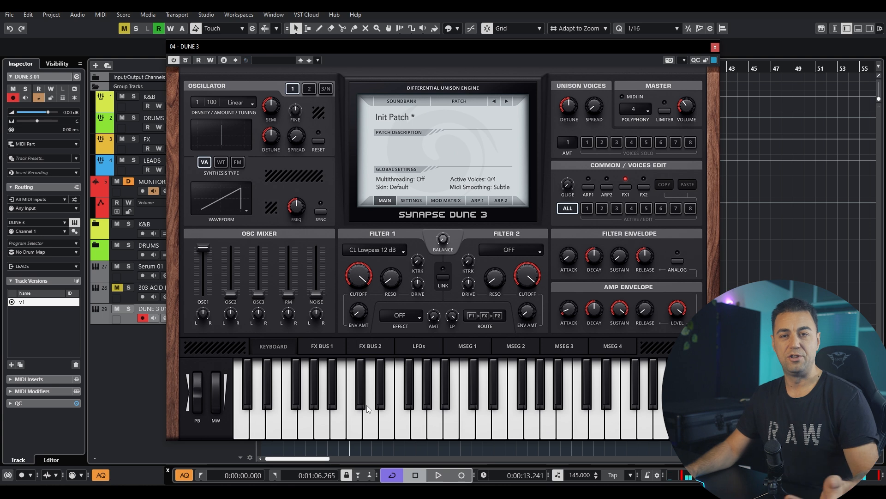
- Set Filter 1's type to CL Lowpass 24 dB, then raise its resonance and lower its cutoff
{"action": "left_click", "coordinate": [369, 253]}
{"action": "left_click", "coordinate": [369, 253]}
{"action": "left_click", "coordinate": [376, 250]}
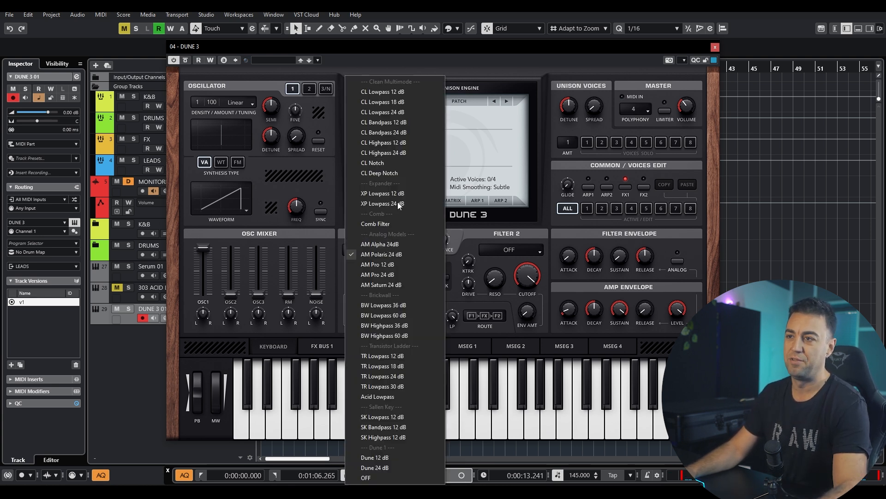
{"action": "left_click", "coordinate": [403, 113]}
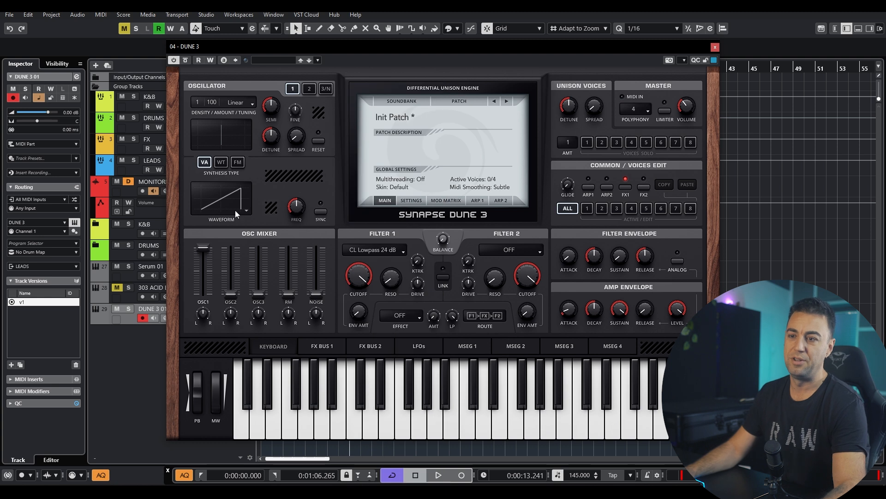
{"action": "left_click_drag", "start_coordinate": [391, 278], "coordinate": [404, 234]}
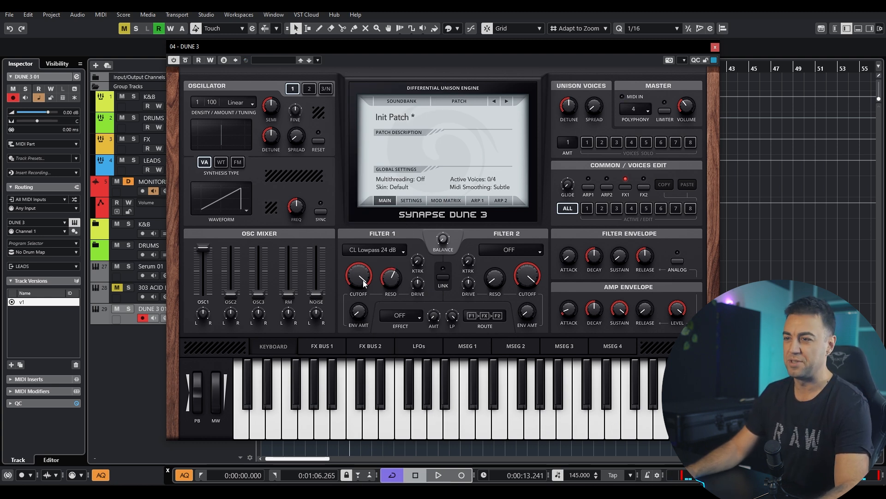
{"action": "left_click_drag", "start_coordinate": [363, 333], "coordinate": [358, 328]}
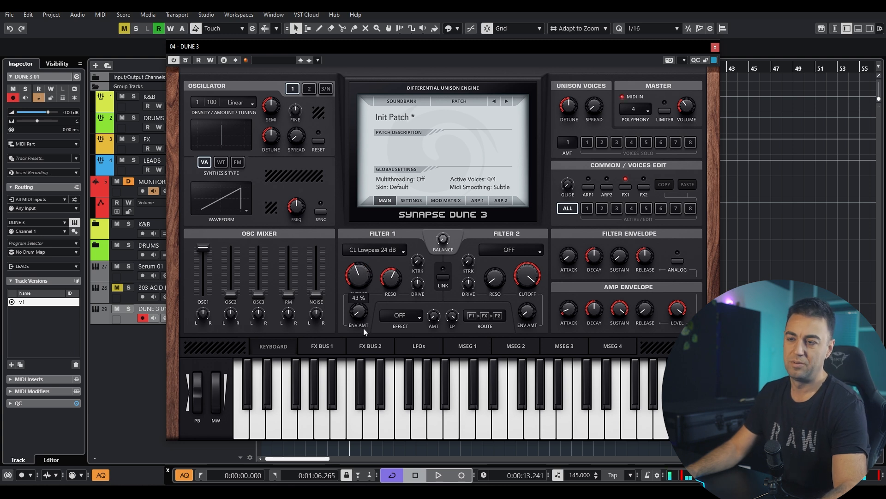
- Show the FX Bus 1 effects, raise Filter 1's drive and choose Hard Dist as the filter effect
{"action": "left_click", "coordinate": [329, 344]}
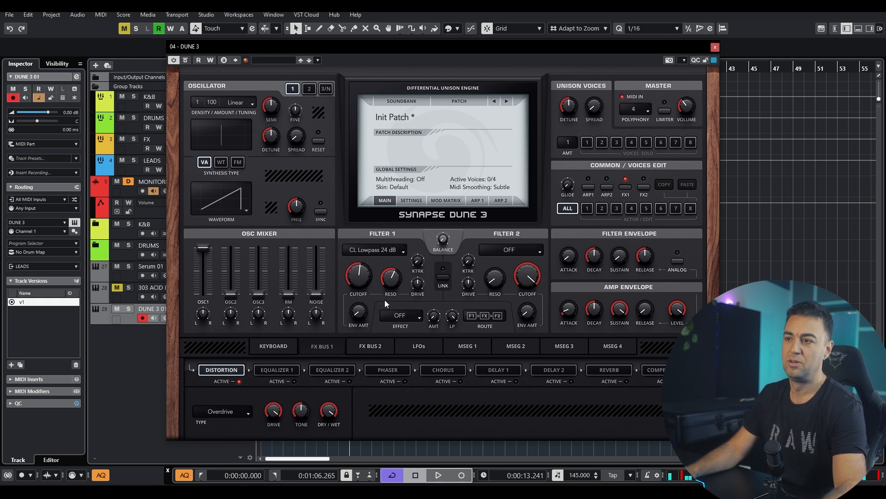
{"action": "left_click_drag", "start_coordinate": [419, 284], "coordinate": [426, 262]}
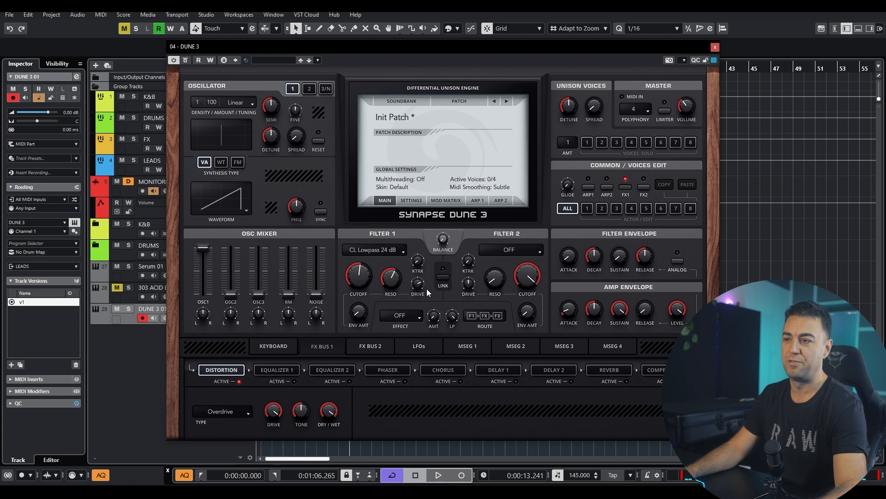
{"action": "left_click", "coordinate": [414, 315]}
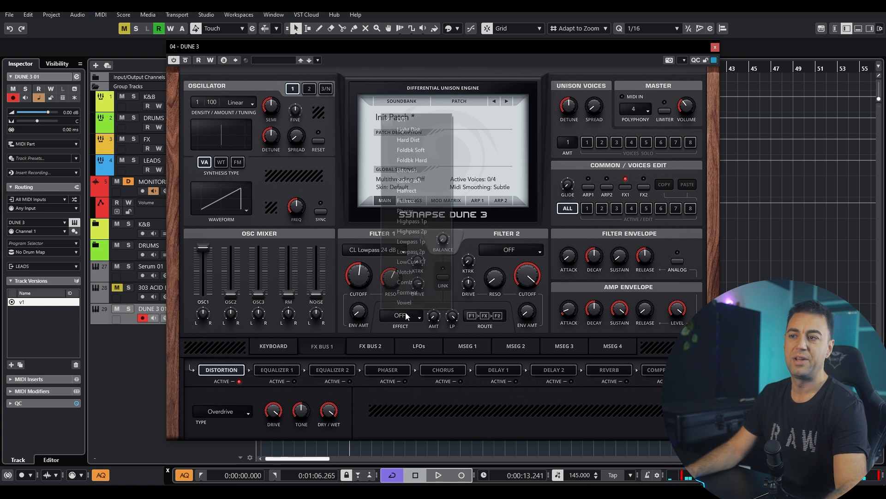
{"action": "left_click", "coordinate": [414, 141]}
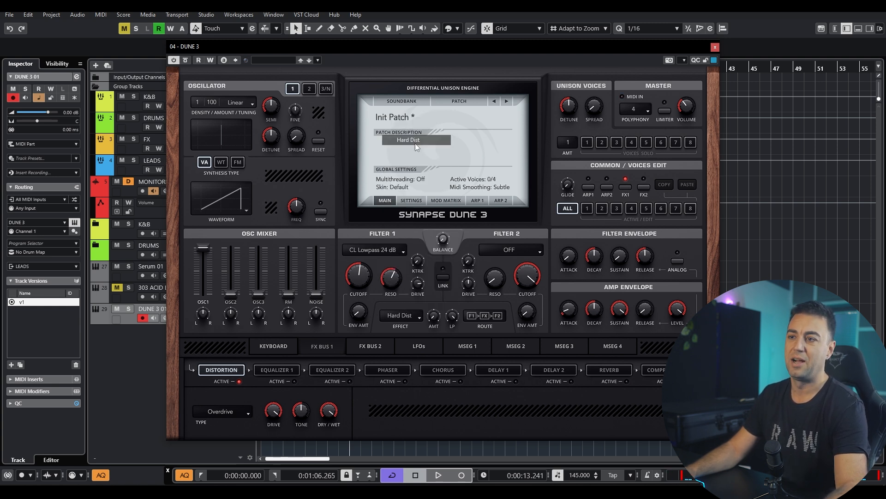
- Raise Filter 1's envelope amount, set the filter envelope decay to 43% and lower the Filter 1 cutoff
{"action": "left_click_drag", "start_coordinate": [358, 276], "coordinate": [369, 250]}
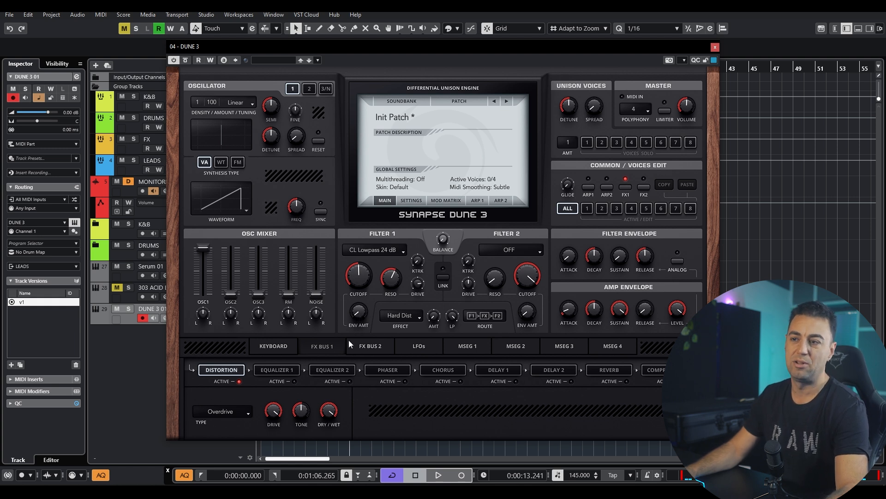
{"action": "left_click_drag", "start_coordinate": [359, 312], "coordinate": [365, 297]}
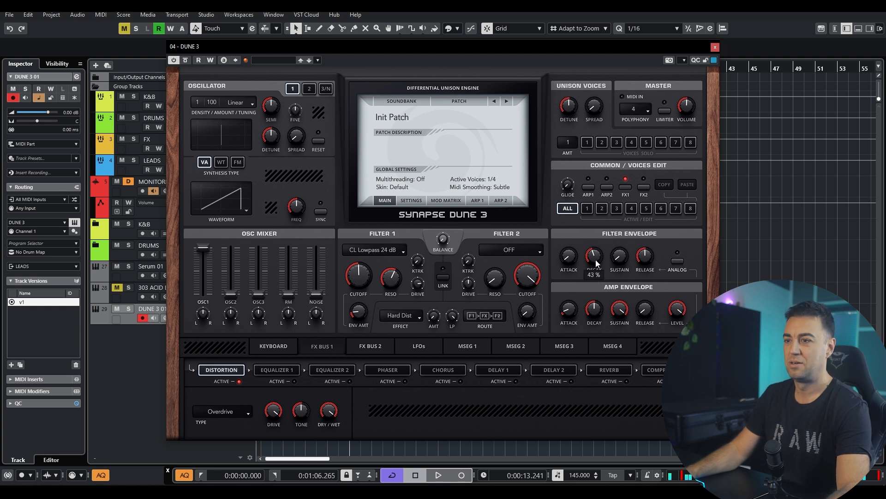
{"action": "left_click_drag", "start_coordinate": [349, 280], "coordinate": [356, 293]}
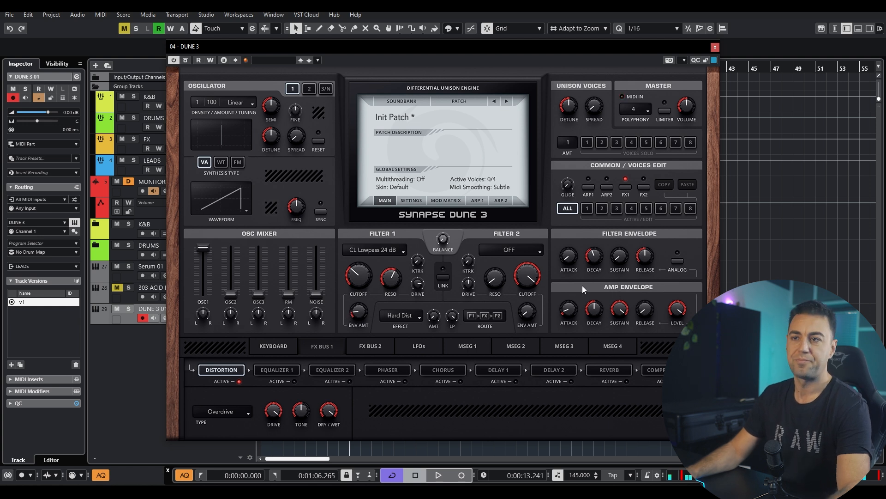
- Set oscillator 1's density to 2, lower its detune and turn its spread up fully
{"action": "left_click_drag", "start_coordinate": [199, 100], "coordinate": [201, 98]}
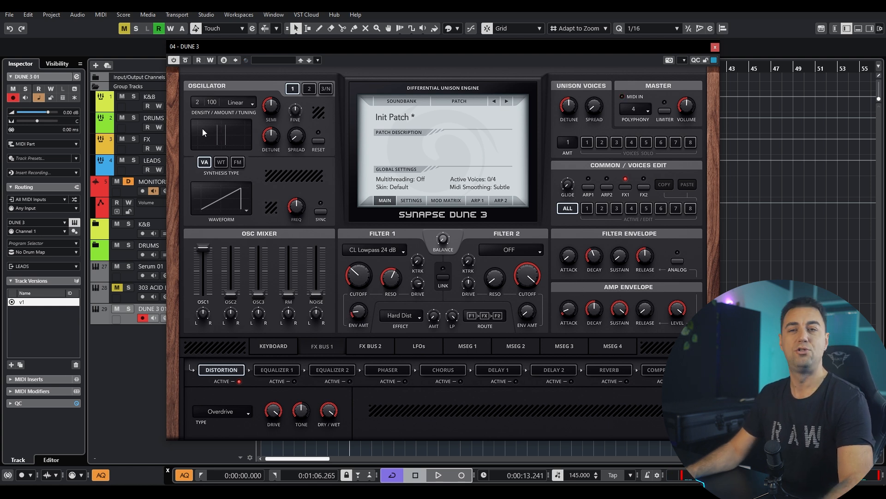
{"action": "left_click_drag", "start_coordinate": [272, 137], "coordinate": [271, 178]}
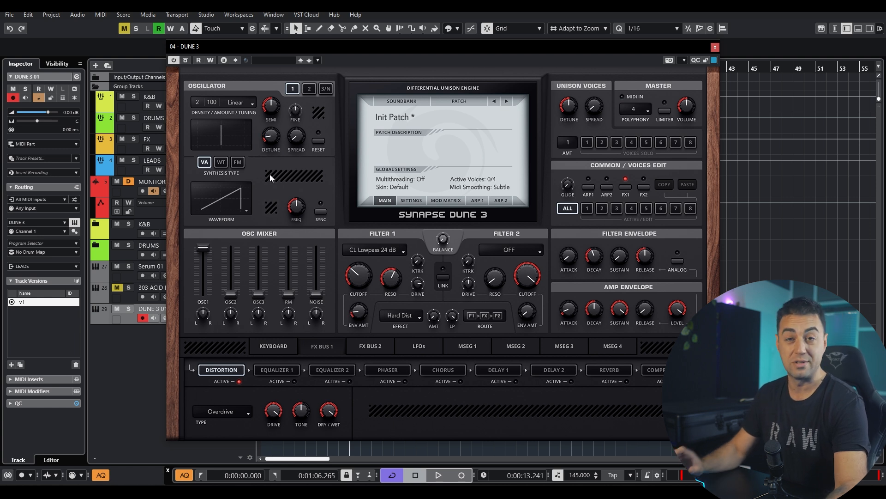
{"action": "left_click_drag", "start_coordinate": [300, 143], "coordinate": [300, 116]}
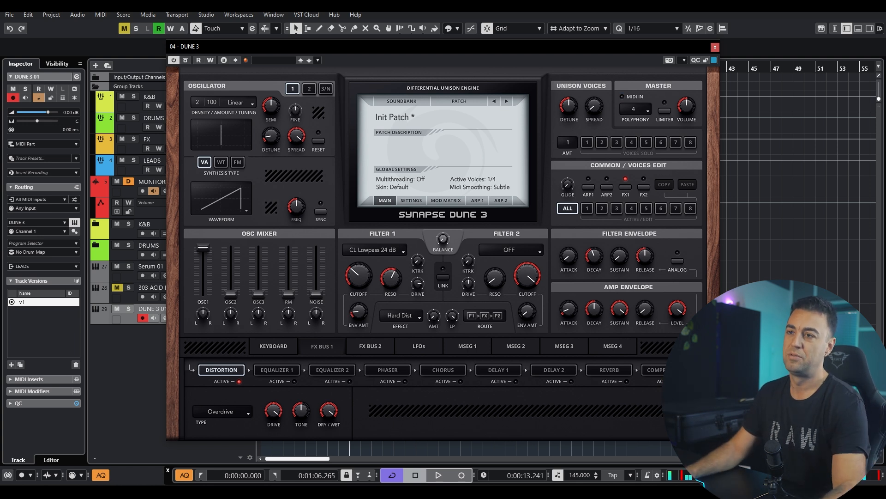
{"action": "left_click_drag", "start_coordinate": [299, 127], "coordinate": [298, 325]}
{"action": "left_click_drag", "start_coordinate": [297, 141], "coordinate": [300, 18]}
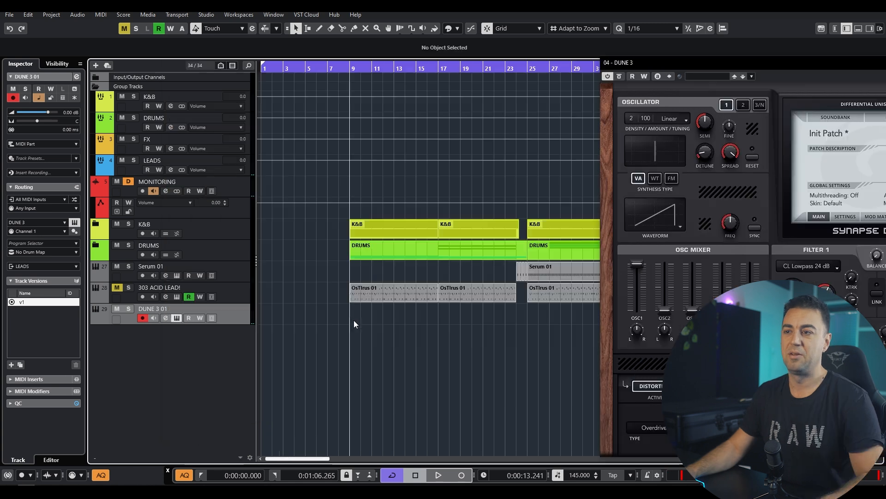
- Create a MIDI part at bar 9 on the DUNE 3 01 track and trim it to one bar
{"action": "double_click", "coordinate": [365, 314]}
{"action": "key", "text": "3"}
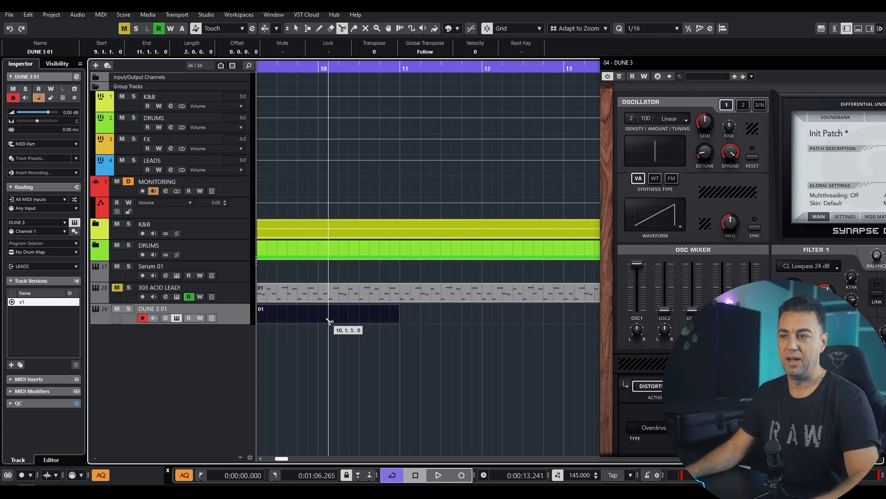
{"action": "scroll", "coordinate": [478, 337], "scroll_direction": "down", "scroll_amount": 2}
{"action": "left_click", "coordinate": [395, 323]}
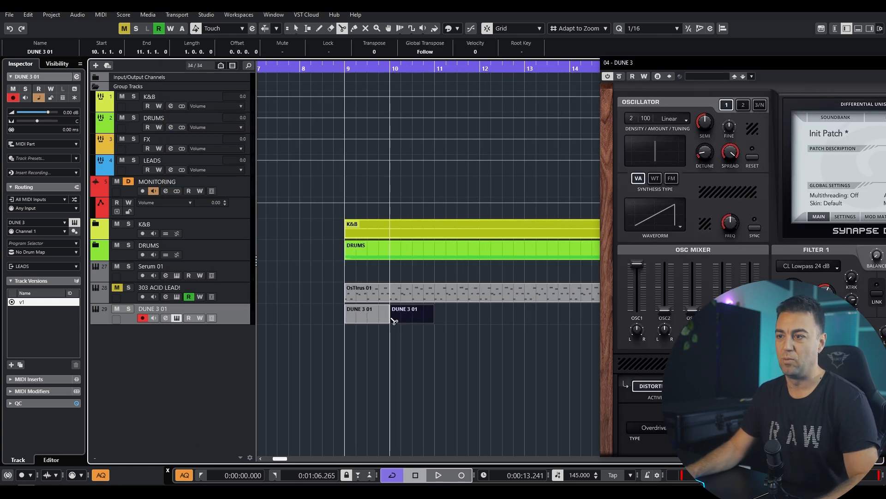
{"action": "key", "text": "1"}
{"action": "key", "text": "Delete"}
- Set the loop range to the one-bar DUNE 3 01 part and open the part for note editing
{"action": "left_click", "coordinate": [360, 319]}
{"action": "key", "text": "p"}
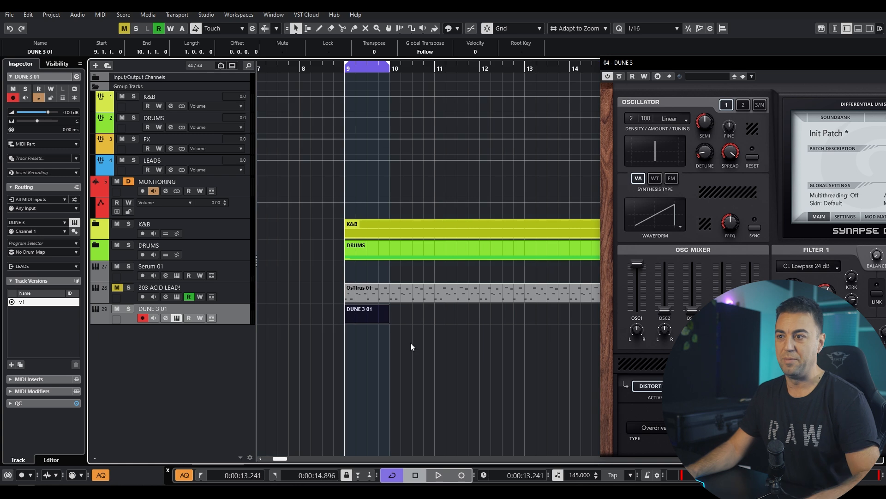
{"action": "double_click", "coordinate": [360, 319]}
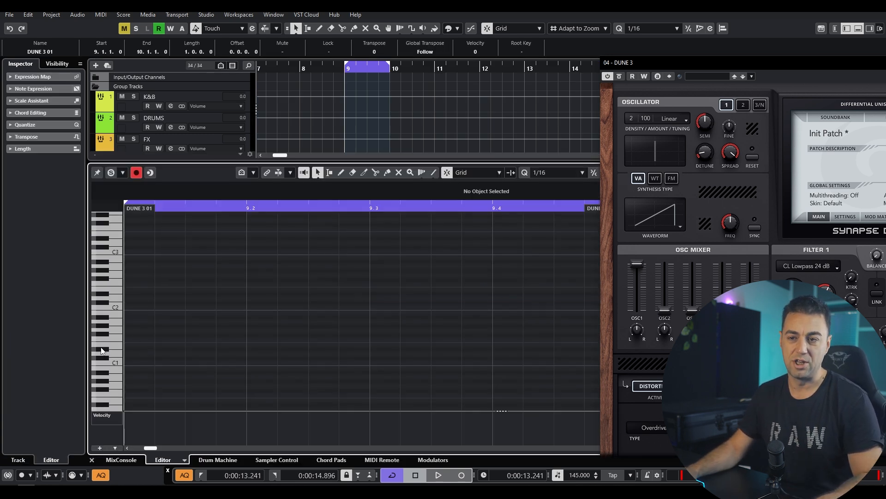
- Fill the whole bar with consecutive sixteenth notes on D#1
{"action": "double_click", "coordinate": [136, 349]}
{"action": "left_click_drag", "start_coordinate": [137, 350], "coordinate": [233, 350]}
{"action": "left_click", "coordinate": [268, 349], "text": "alt"}
{"action": "scroll", "coordinate": [266, 349], "scroll_direction": "down", "scroll_amount": 4}
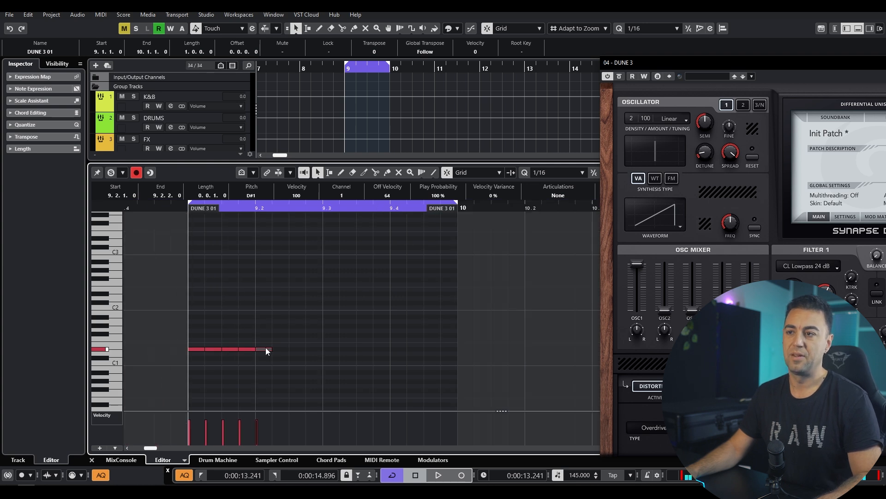
{"action": "key", "text": "ctrl+a"}
{"action": "key", "text": "ctrl+d"}
{"action": "key", "text": "ctrl+a"}
{"action": "left_click_drag", "start_coordinate": [378, 326], "coordinate": [272, 373]}
{"action": "key", "text": "ctrl+d"}
{"action": "left_click", "coordinate": [278, 376]}
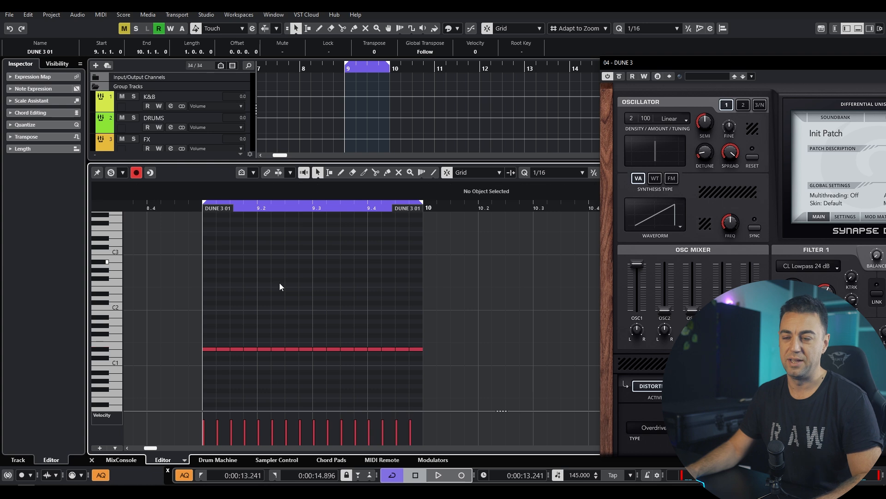
- Shorten the first three D#1 notes of the bar to leave gaps between them
{"action": "scroll", "coordinate": [232, 305], "scroll_direction": "up", "scroll_amount": 3}
{"action": "left_click_drag", "start_coordinate": [171, 322], "coordinate": [244, 349]}
{"action": "left_click", "coordinate": [240, 306]}
- Solo the DUNE 3 01 track and play back the looped note pattern
{"action": "key", "text": "space"}
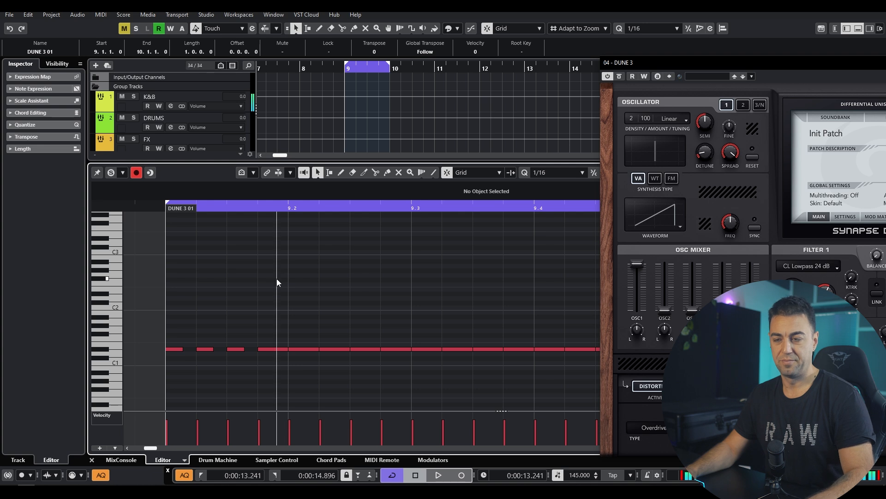
{"action": "key", "text": "Return"}
{"action": "key", "text": "s"}
{"action": "key", "text": "Return"}
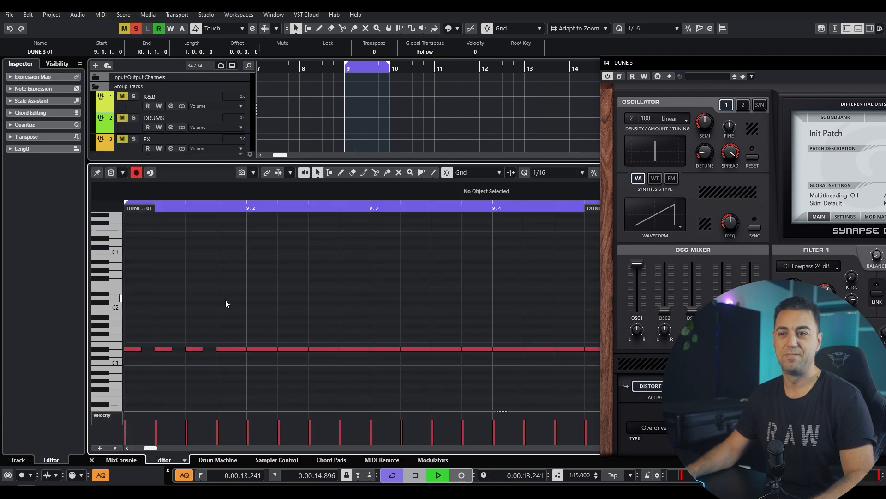
{"action": "key", "text": "space"}
- Raise the fourth sixteenth note an octave to D#2 and lengthen it to 0.0.1.16 so it overlaps the next note
{"action": "scroll", "coordinate": [225, 300], "scroll_direction": "down", "scroll_amount": 2}
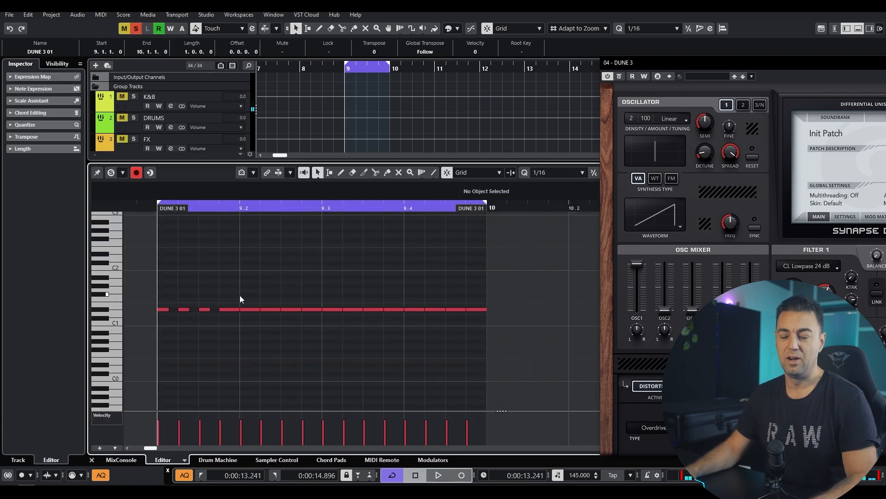
{"action": "left_click", "coordinate": [236, 309]}
{"action": "scroll", "coordinate": [241, 332], "scroll_direction": "up", "scroll_amount": 2}
{"action": "key", "text": "shift+Up"}
{"action": "scroll", "coordinate": [233, 383], "scroll_direction": "up", "scroll_amount": 2}
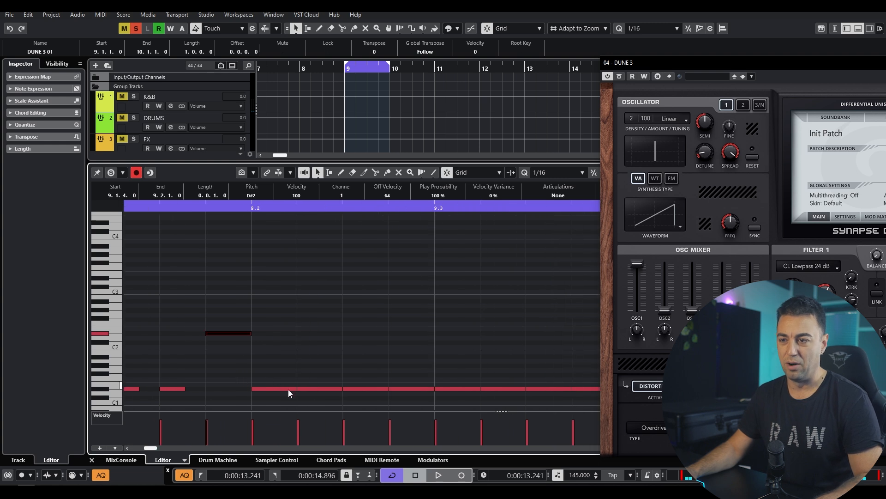
{"action": "left_click_drag", "start_coordinate": [250, 333], "coordinate": [257, 332]}
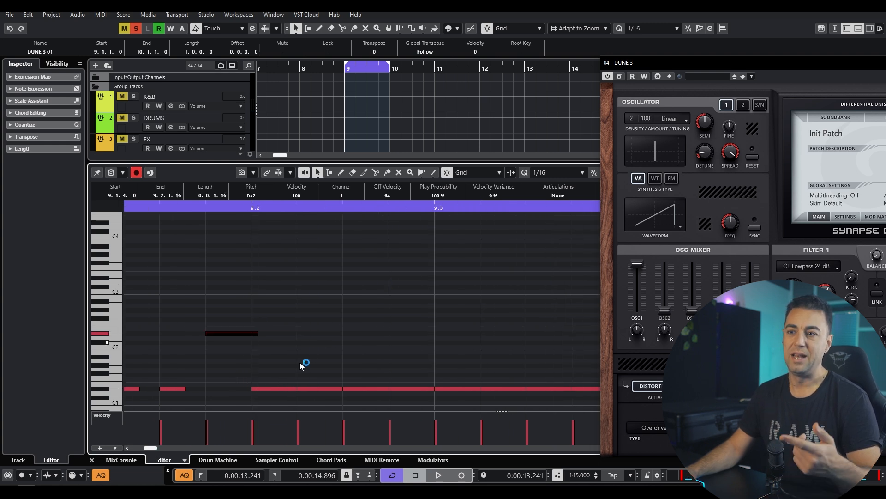
- Shorten the four D#1 notes of beat 2 and the first and last notes of beat 3
{"action": "scroll", "coordinate": [319, 323], "scroll_direction": "down", "scroll_amount": 3}
{"action": "left_click_drag", "start_coordinate": [317, 282], "coordinate": [419, 312]}
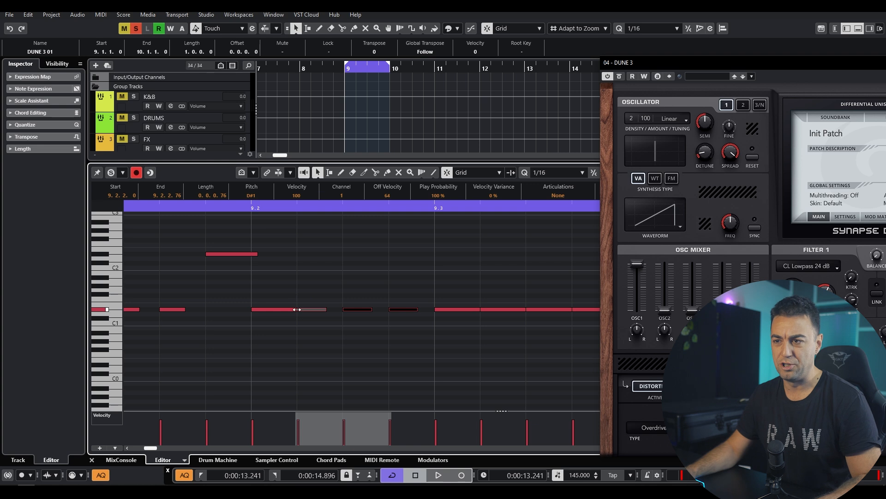
{"action": "left_click_drag", "start_coordinate": [295, 310], "coordinate": [287, 310]}
{"action": "scroll", "coordinate": [270, 290], "scroll_direction": "down", "scroll_amount": 2}
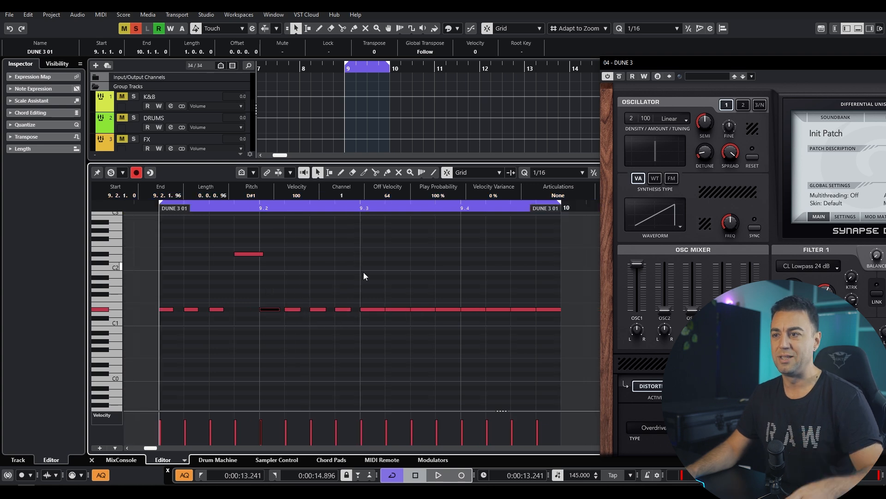
{"action": "left_click_drag", "start_coordinate": [384, 309], "coordinate": [377, 312]}
{"action": "left_click_drag", "start_coordinate": [447, 294], "coordinate": [448, 312]}
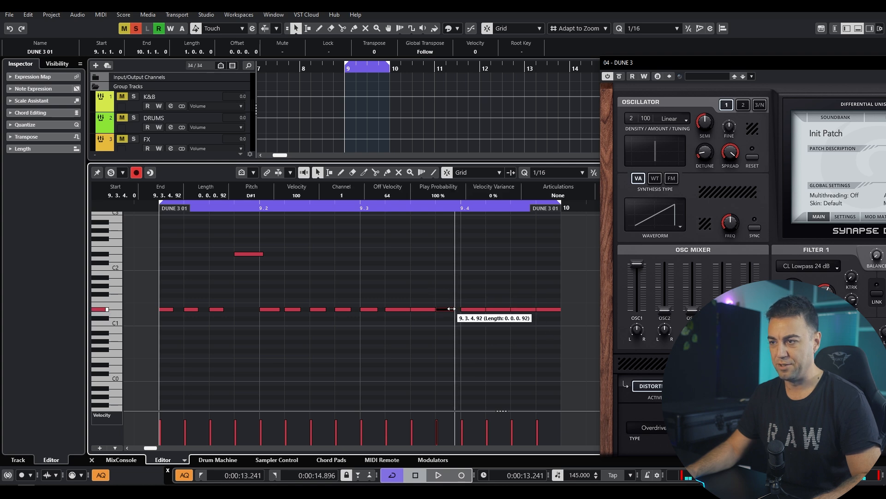
- Set the synth's polyphony to Legato and audition the looped pattern with the plug-in window closed
{"action": "left_click_drag", "start_coordinate": [679, 63], "coordinate": [318, 29]}
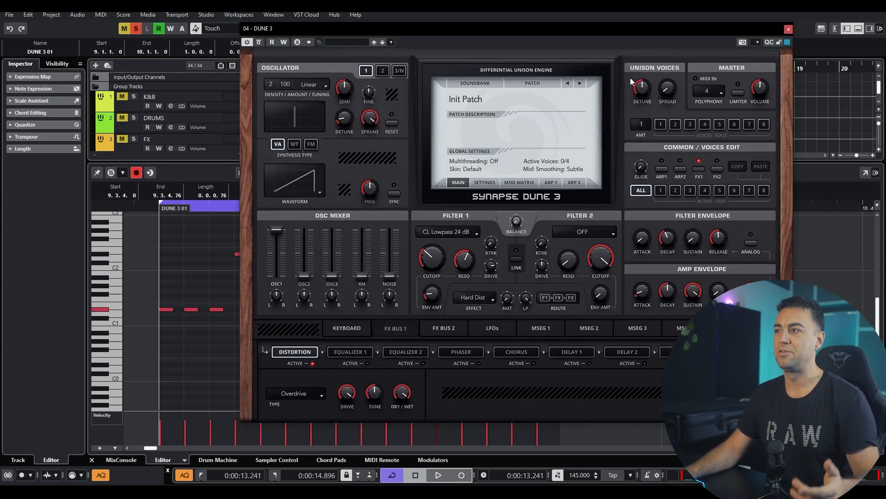
{"action": "left_click", "coordinate": [713, 93]}
{"action": "left_click", "coordinate": [720, 143]}
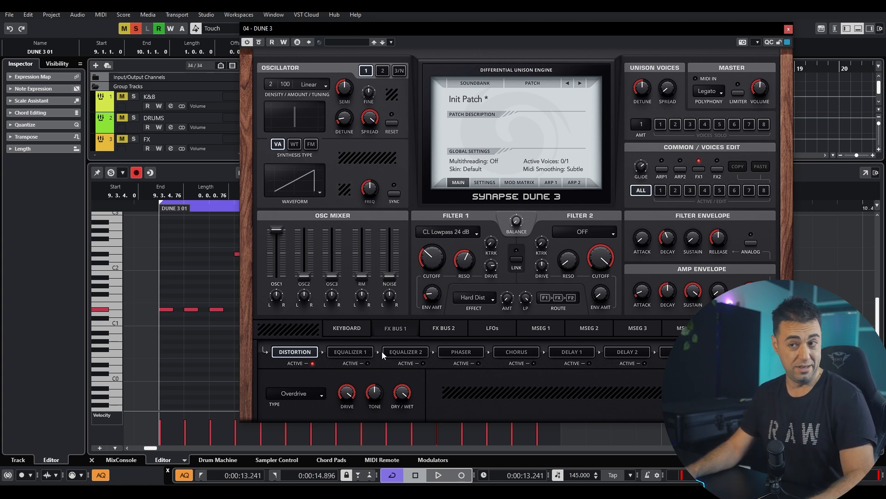
{"action": "key", "text": "space"}
{"action": "left_click", "coordinate": [789, 29]}
{"action": "key", "text": "space"}
{"action": "key", "text": "space"}
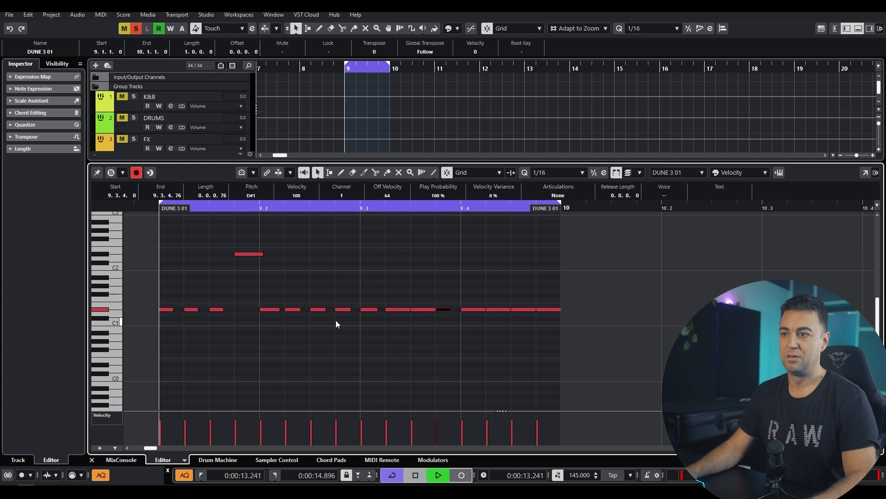
{"action": "left_click", "coordinate": [336, 320]}
{"action": "key", "text": "space"}
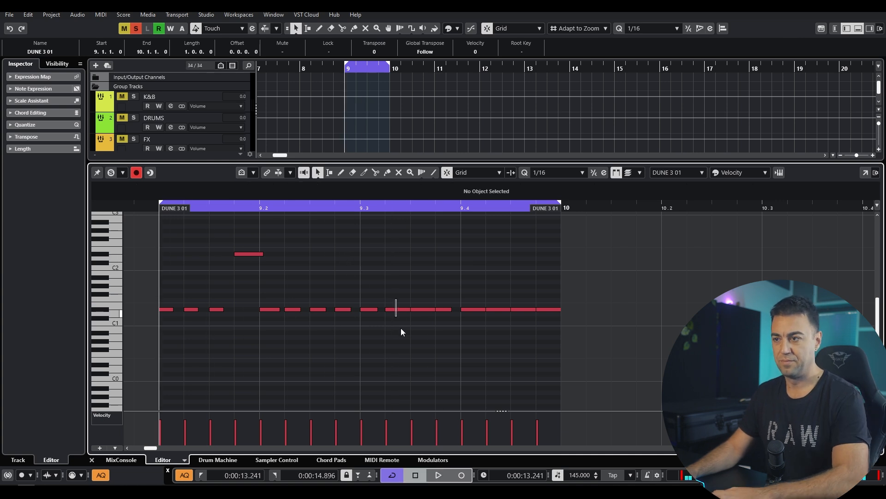
- Transpose the second sixteenth note of beat 3 up to E2
{"action": "left_click_drag", "start_coordinate": [401, 329], "coordinate": [401, 340]}
{"action": "key", "text": "shift+Up"}
{"action": "key", "text": "Up"}
{"action": "left_click", "coordinate": [407, 276]}
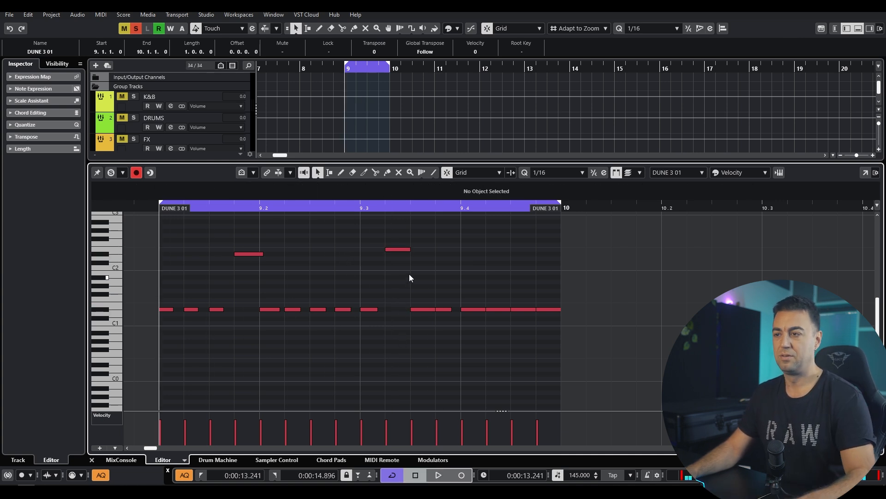
- Raise beat 4's first sixteenth note to C#2 with a length of 0.0.1.11 and its third note an octave to D#2
{"action": "left_click_drag", "start_coordinate": [464, 304], "coordinate": [475, 323]}
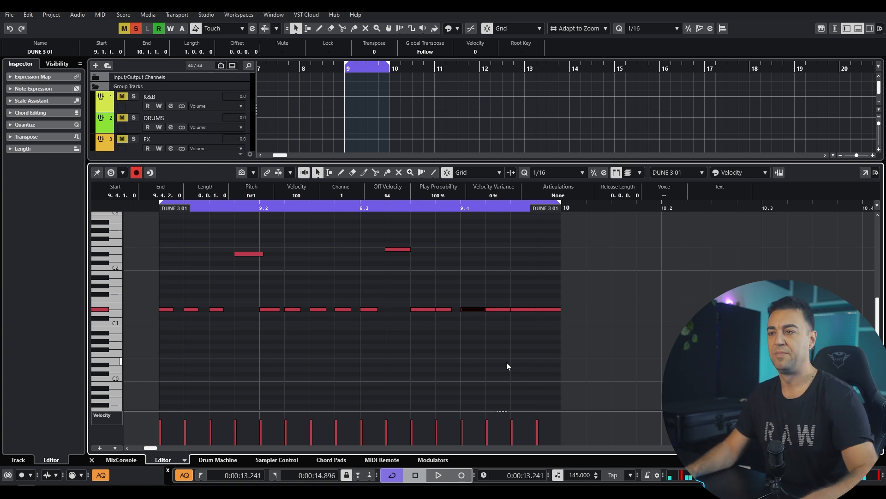
{"action": "left_click", "coordinate": [476, 250]}
{"action": "left_click_drag", "start_coordinate": [490, 322], "coordinate": [487, 326]}
{"action": "key", "text": "shift+Up"}
{"action": "left_click_drag", "start_coordinate": [496, 229], "coordinate": [511, 274]}
{"action": "key", "text": "shift+Down"}
{"action": "left_click_drag", "start_coordinate": [468, 254], "coordinate": [477, 264]}
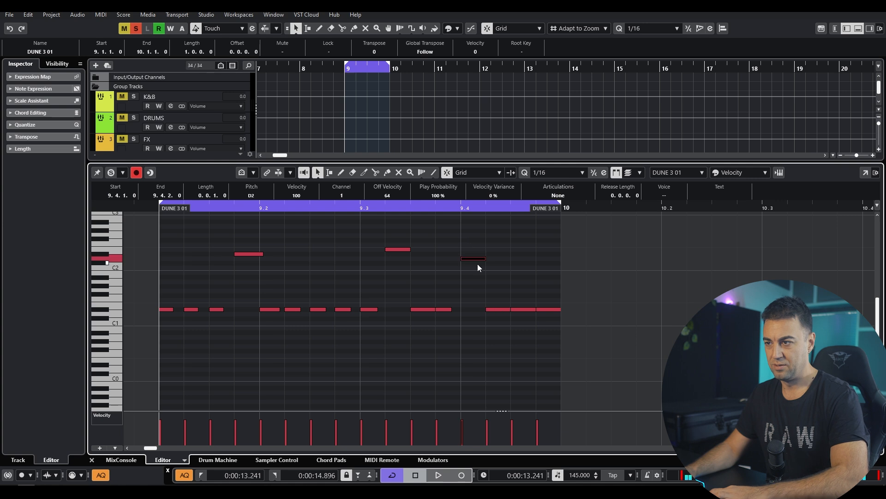
{"action": "left_click", "coordinate": [523, 309]}
{"action": "key", "text": "shift+Up"}
{"action": "left_click", "coordinate": [480, 262]}
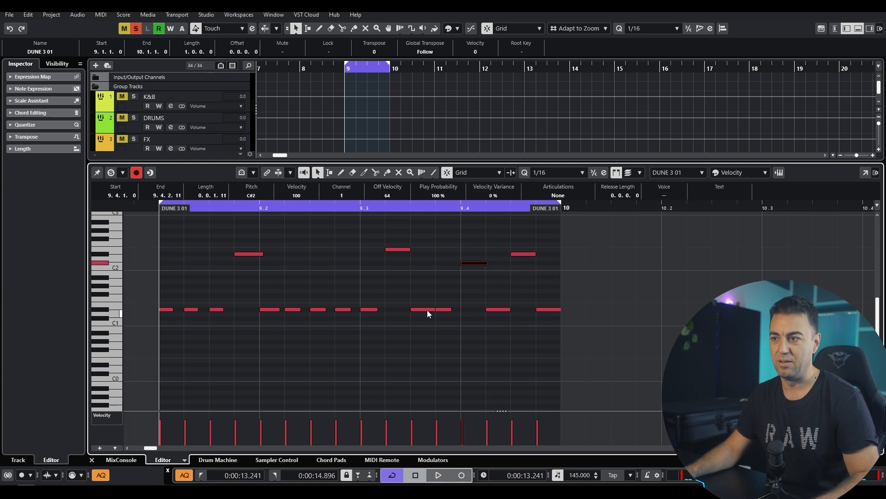
- Shorten the third note of beat 3 and lengthen the E2 note before it to 0.0.1.29 so they overlap
{"action": "left_click_drag", "start_coordinate": [431, 309], "coordinate": [427, 309]}
{"action": "left_click_drag", "start_coordinate": [408, 249], "coordinate": [416, 249]}
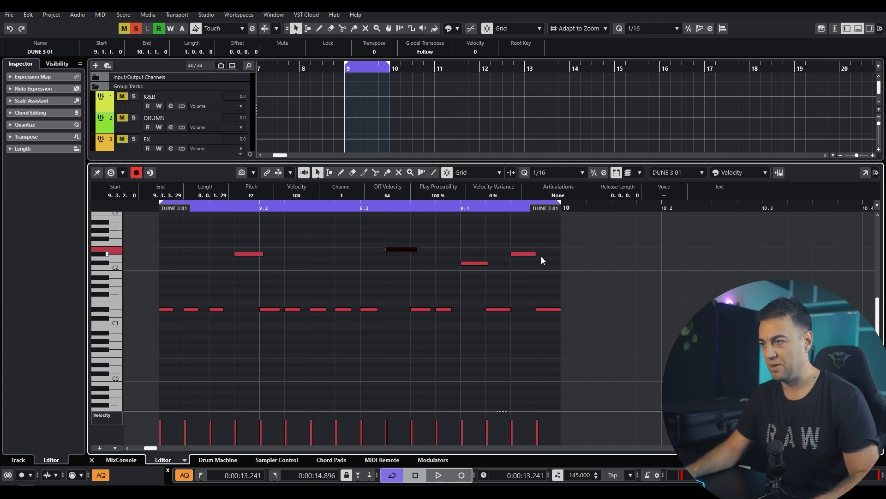
{"action": "left_click", "coordinate": [363, 276]}
- With the loop playing, shorten the last three notes of beat 4, the D#1 notes to 0.0.0.103 and 0.0.0.57
{"action": "key", "text": "space"}
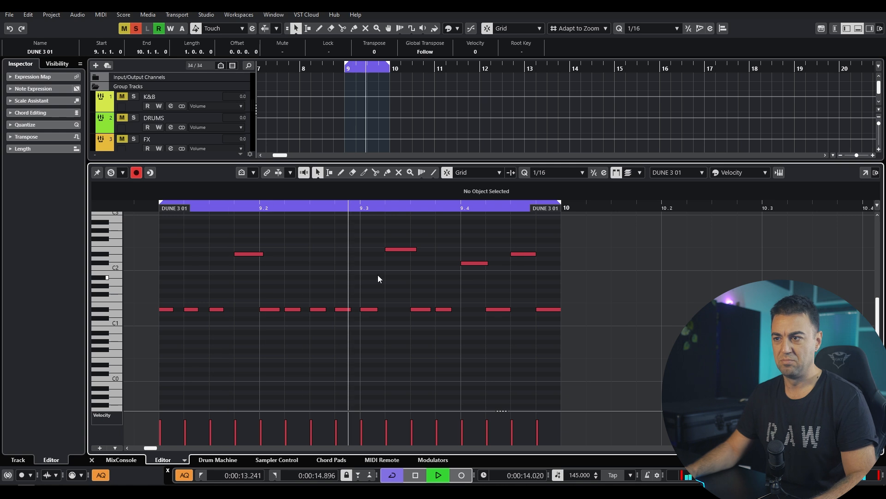
{"action": "left_click_drag", "start_coordinate": [509, 309], "coordinate": [508, 309]}
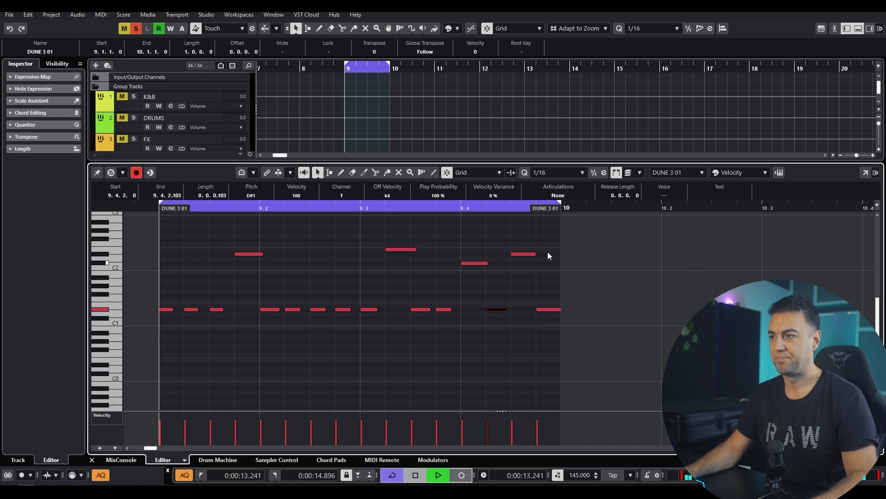
{"action": "left_click_drag", "start_coordinate": [534, 255], "coordinate": [529, 255]}
{"action": "left_click", "coordinate": [558, 265]}
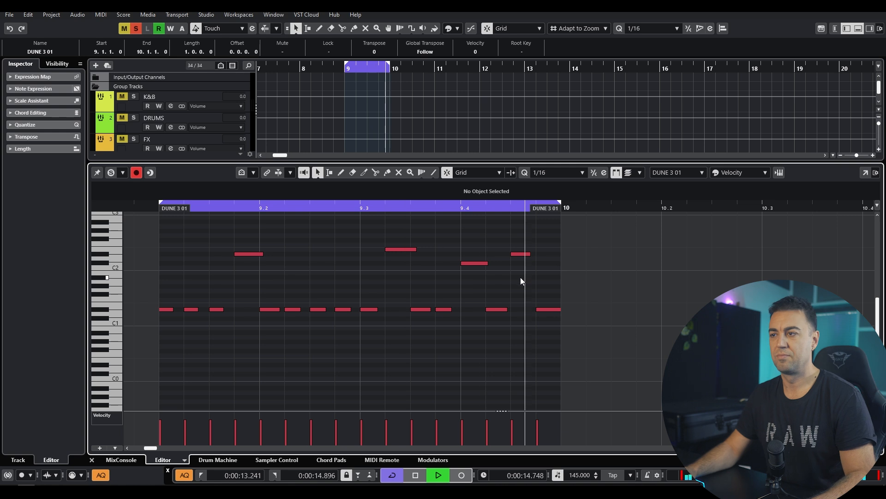
{"action": "left_click_drag", "start_coordinate": [557, 309], "coordinate": [548, 309]}
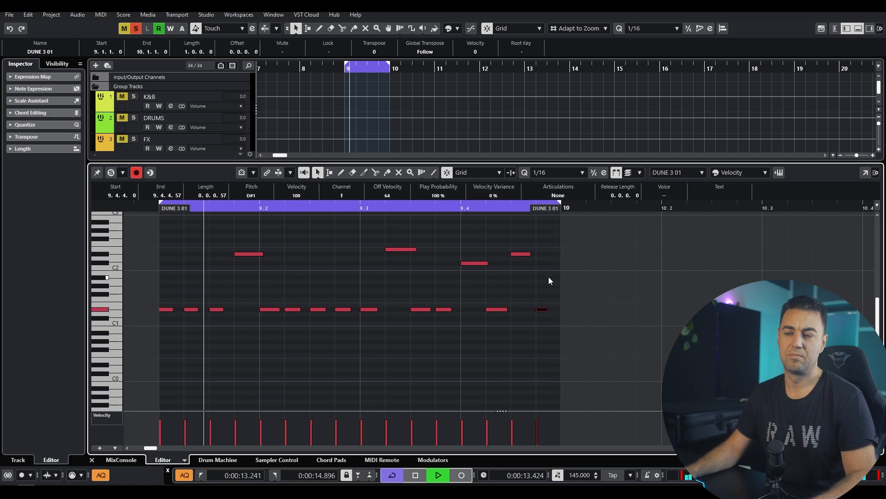
{"action": "left_click", "coordinate": [549, 277]}
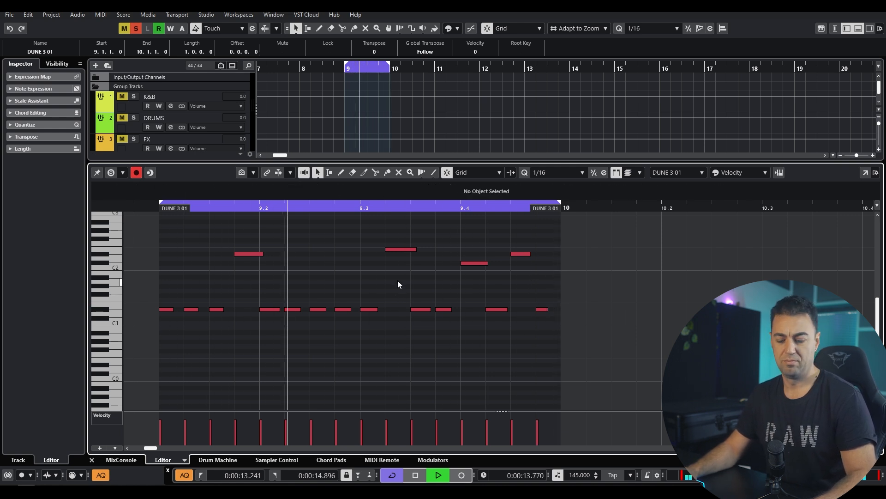
- Audition the looped pattern with the DUNE 3 window open, and close the window
{"action": "key", "text": "e"}
{"action": "key", "text": "space"}
{"action": "right_click", "coordinate": [418, 261]}
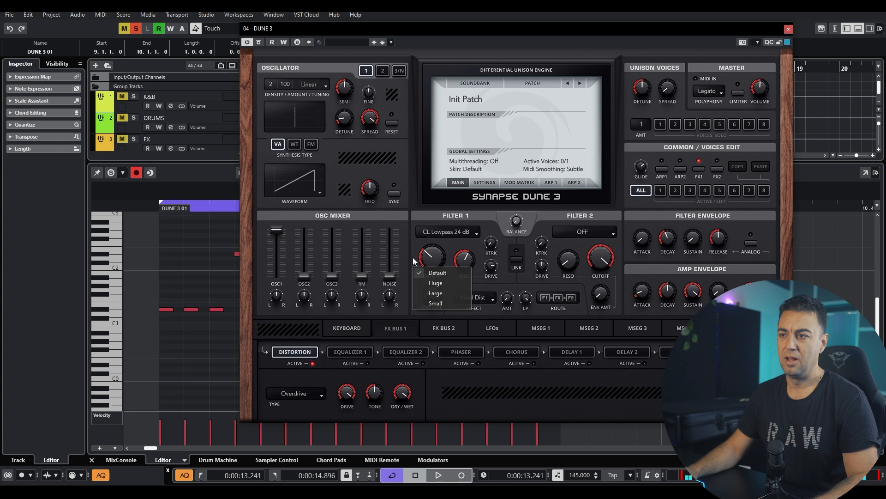
{"action": "left_click", "coordinate": [449, 281]}
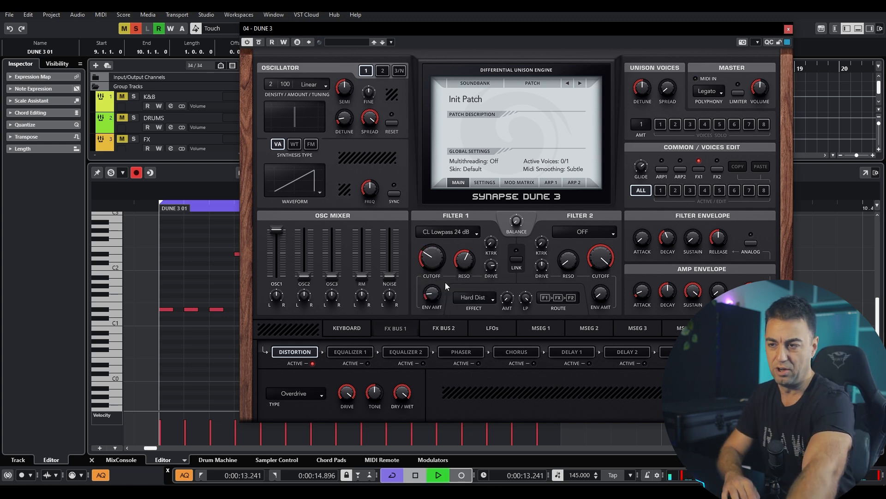
{"action": "key", "text": "space"}
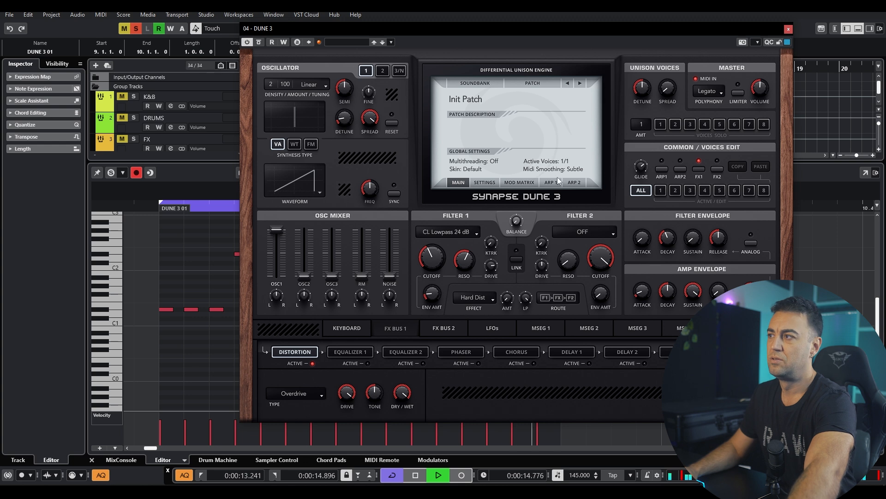
{"action": "left_click", "coordinate": [788, 29]}
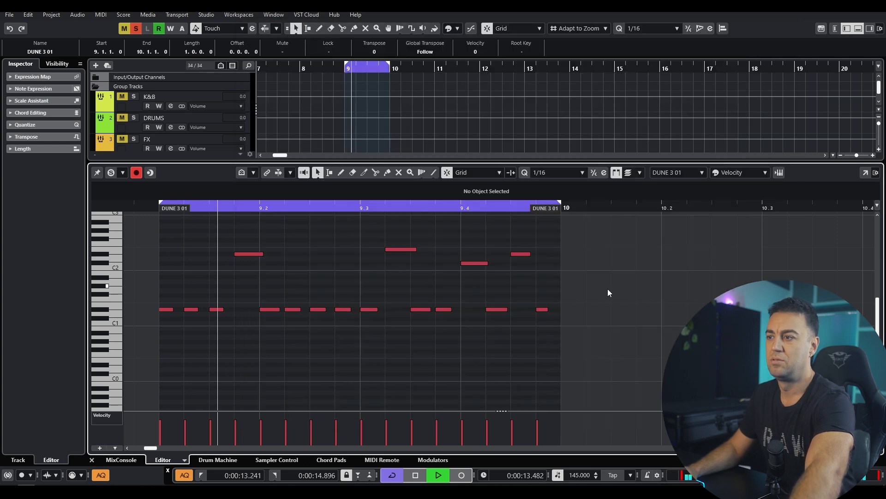
- Extend the final D#1 note to the end of the bar and the D#2 note before it to overlap it
{"action": "left_click", "coordinate": [547, 309]}
{"action": "left_click_drag", "start_coordinate": [547, 309], "coordinate": [562, 307]}
{"action": "left_click_drag", "start_coordinate": [528, 254], "coordinate": [539, 254]}
{"action": "left_click", "coordinate": [542, 286]}
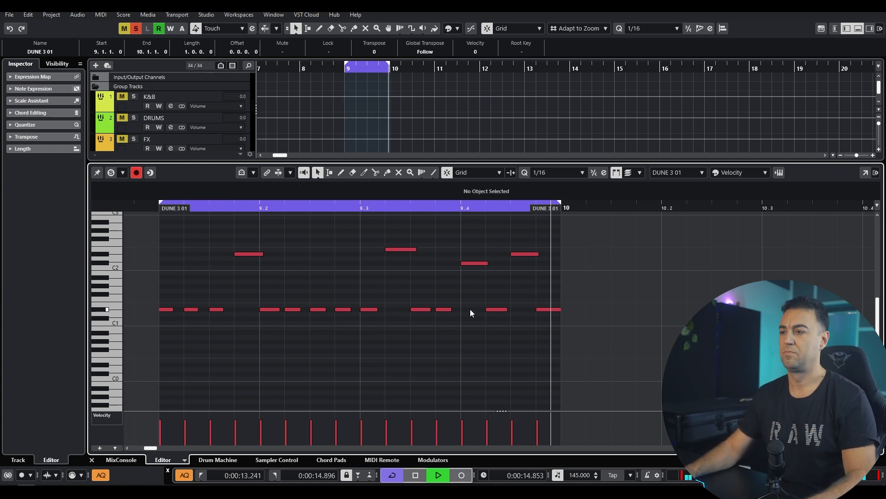
{"action": "key", "text": "space"}
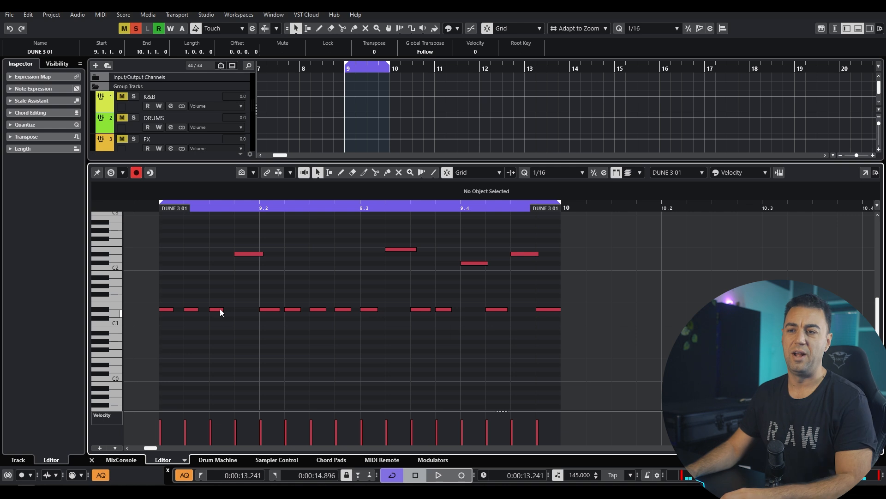
- Transpose the second sixteenth note of beat 1 down an octave to D#0 and audition the loop
{"action": "left_click", "coordinate": [191, 309]}
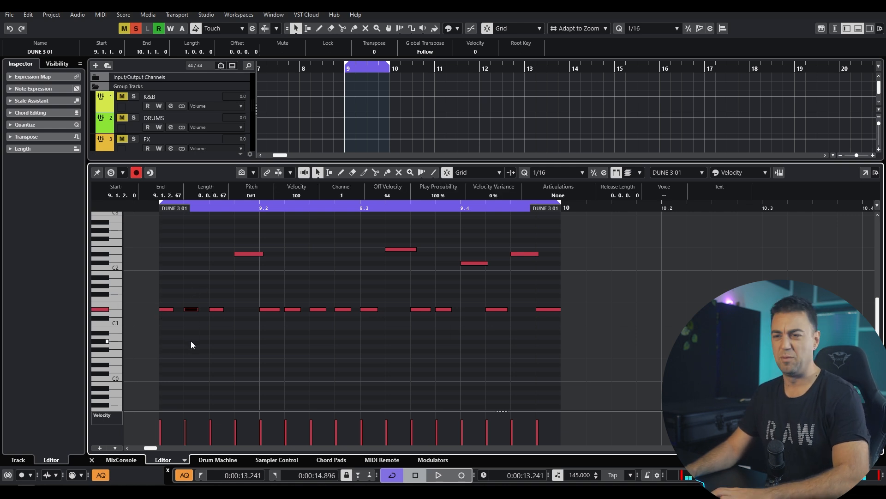
{"action": "key", "text": "shift+Down"}
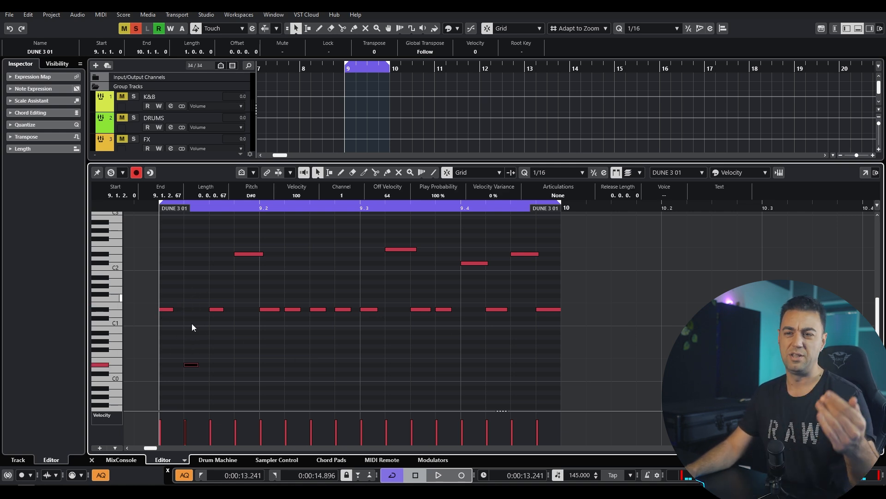
{"action": "left_click", "coordinate": [260, 353]}
{"action": "key", "text": "space"}
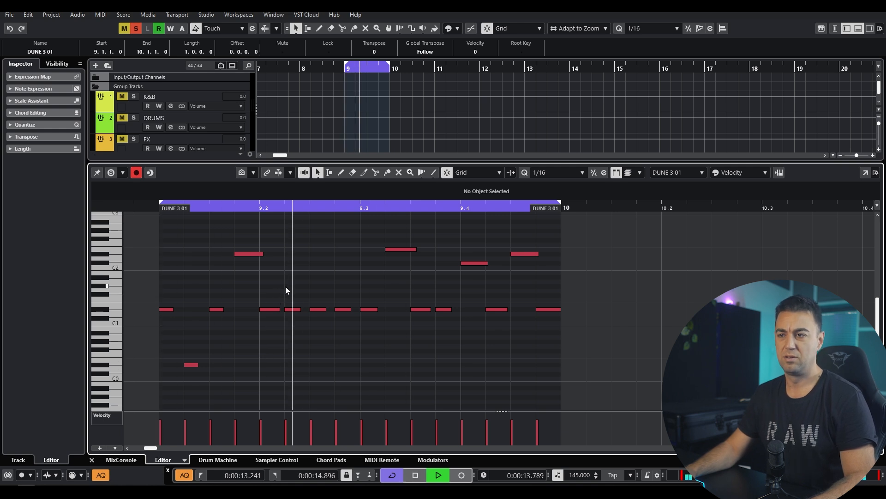
{"action": "key", "text": "space"}
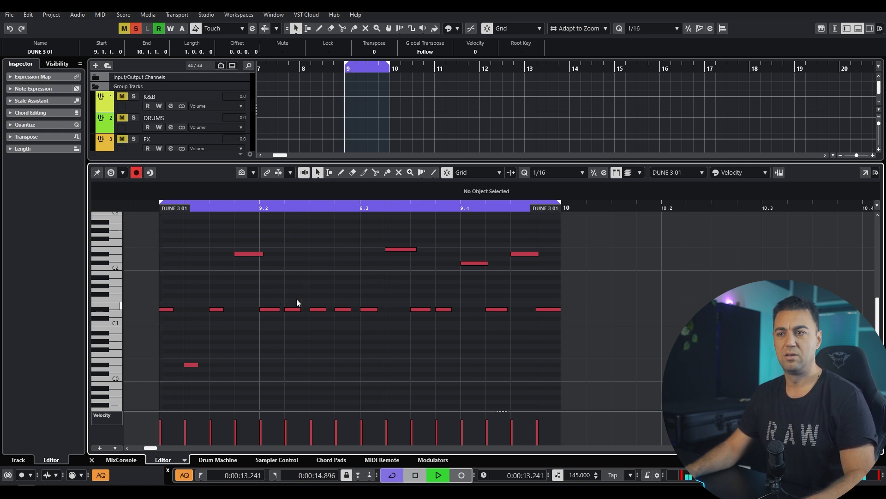
- Move the second and fourth sixteenth notes of beat 2 down an octave to D#0 and audition the loop
{"action": "left_click_drag", "start_coordinate": [295, 309], "coordinate": [302, 364]}
{"action": "left_click", "coordinate": [337, 304]}
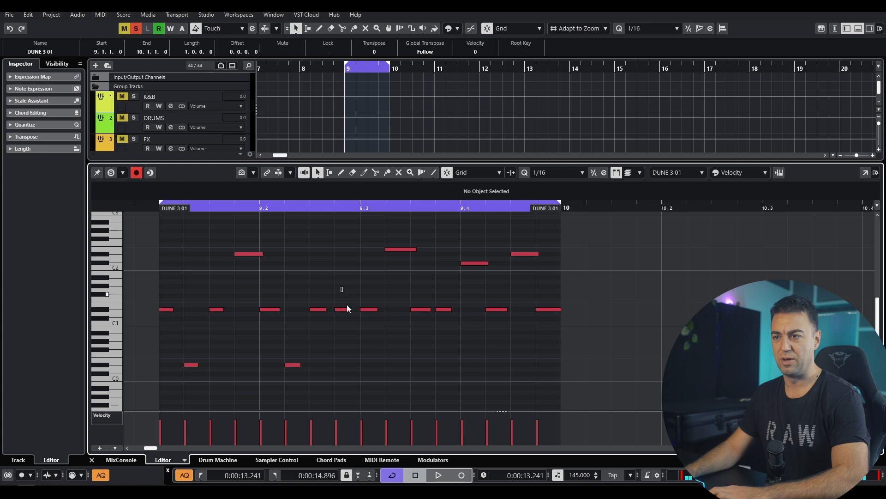
{"action": "left_click_drag", "start_coordinate": [343, 309], "coordinate": [343, 364]}
{"action": "left_click", "coordinate": [338, 305]}
{"action": "key", "text": "space"}
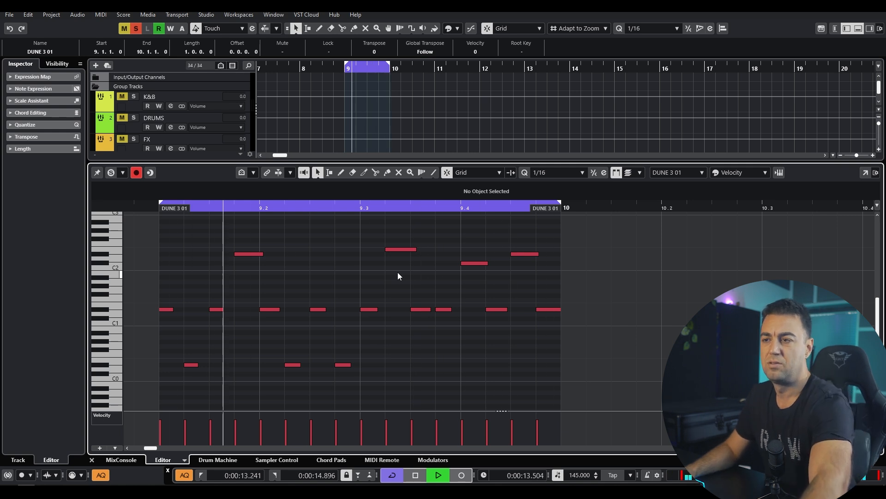
{"action": "key", "text": "space"}
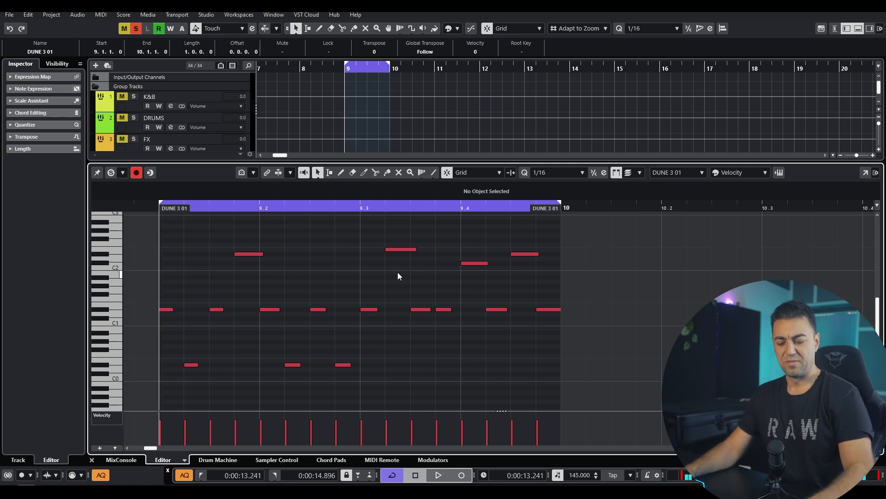
- Open the DUNE 3 window and change the FX Bus 1 distortion type to Hard Clip, checking it with the loop
{"action": "key", "text": "e"}
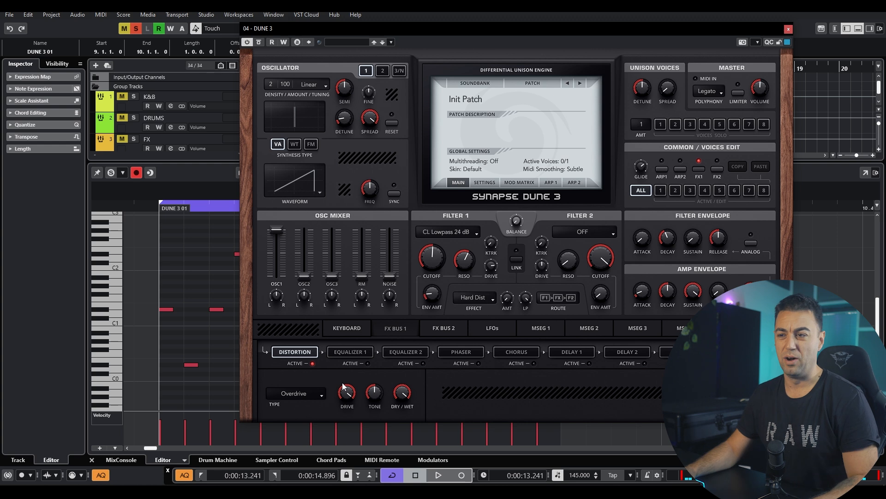
{"action": "left_click", "coordinate": [318, 395]}
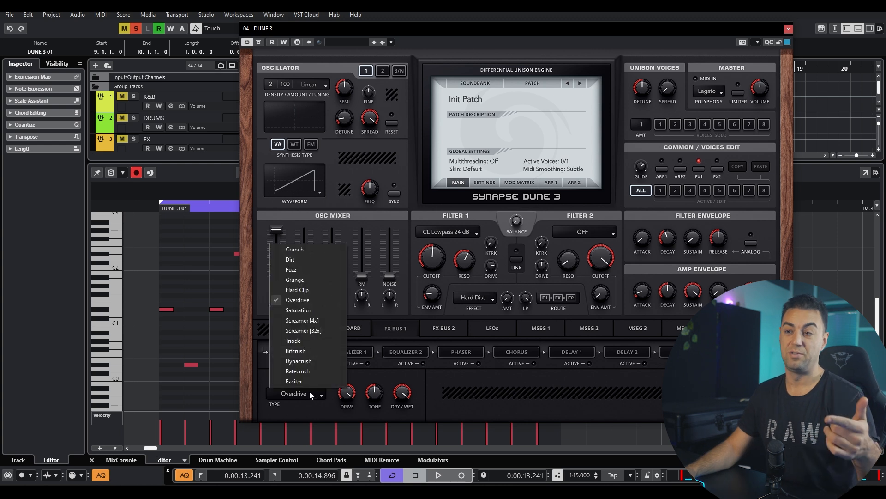
{"action": "left_click", "coordinate": [311, 289]}
{"action": "key", "text": "space"}
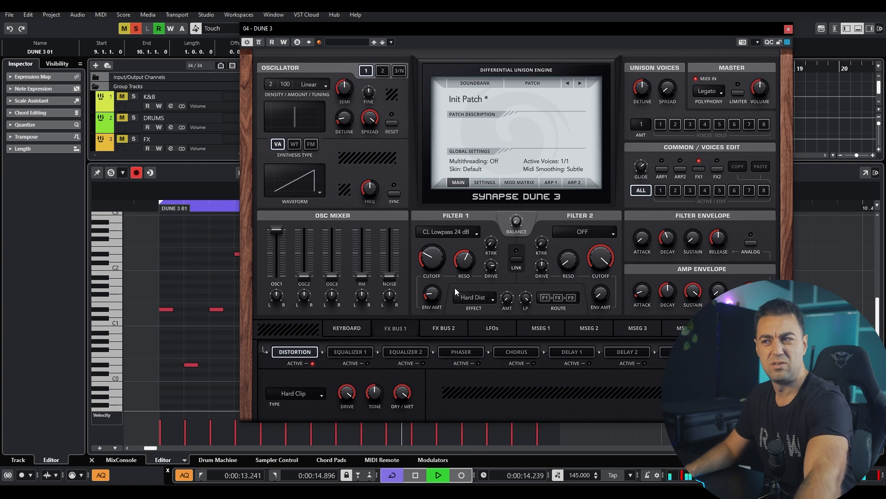
{"action": "key", "text": "space"}
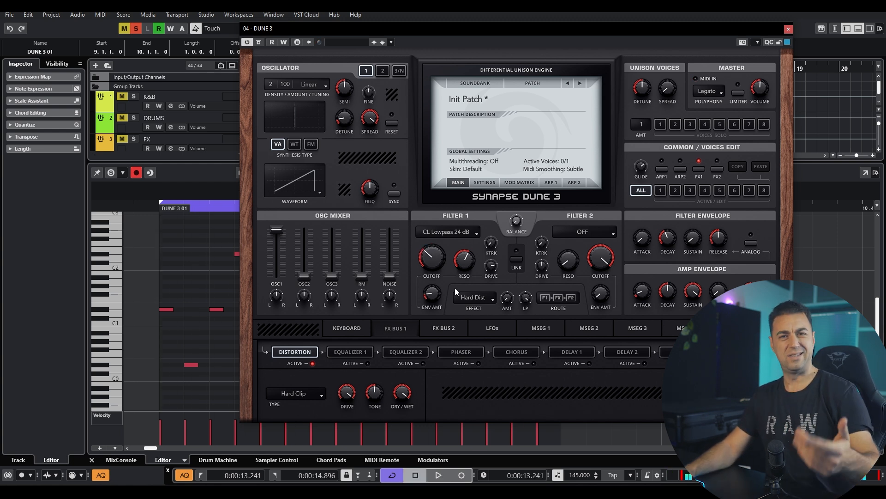
- Set the FX Bus 1 distortion type to Screamer [4x] and audition the pattern
{"action": "left_click", "coordinate": [298, 396]}
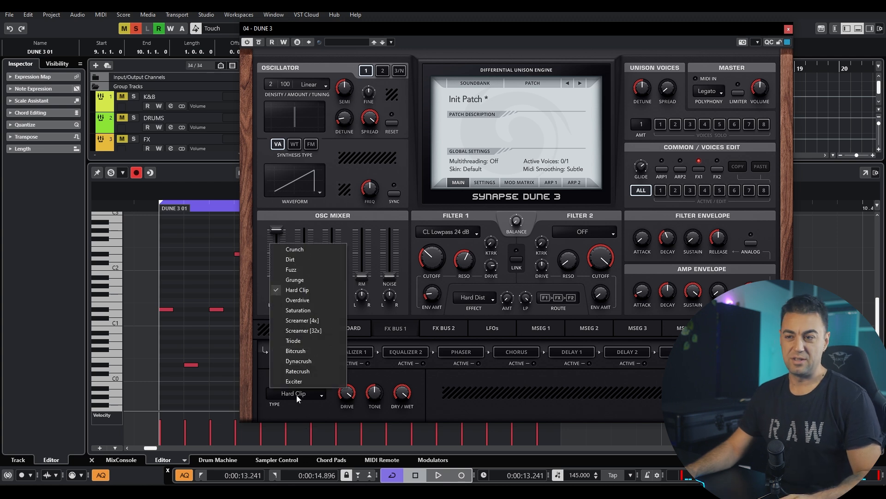
{"action": "left_click", "coordinate": [308, 323]}
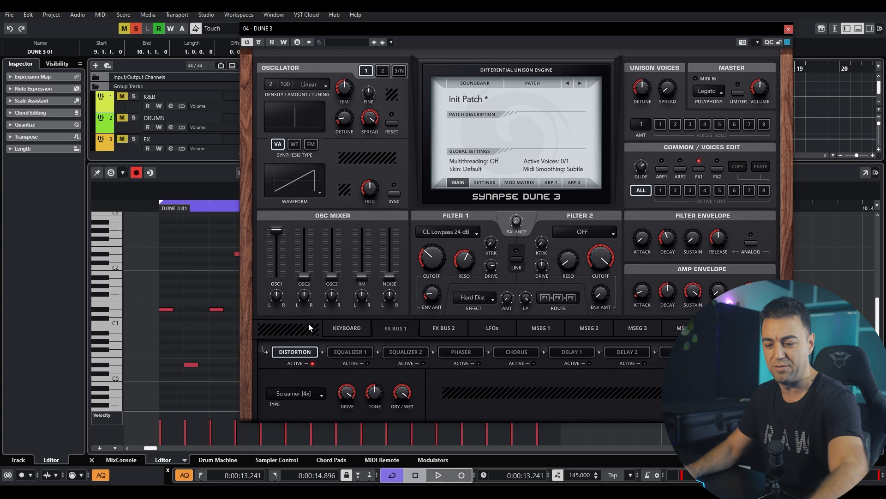
{"action": "key", "text": "space"}
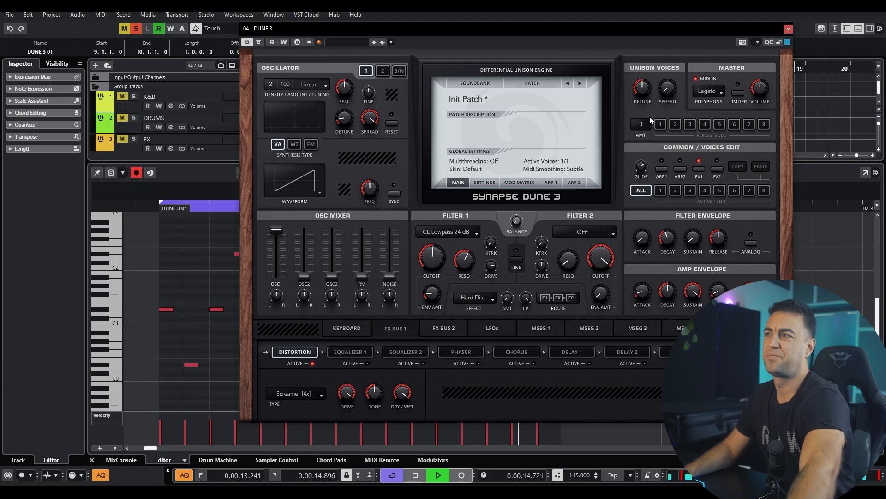
{"action": "key", "text": "space"}
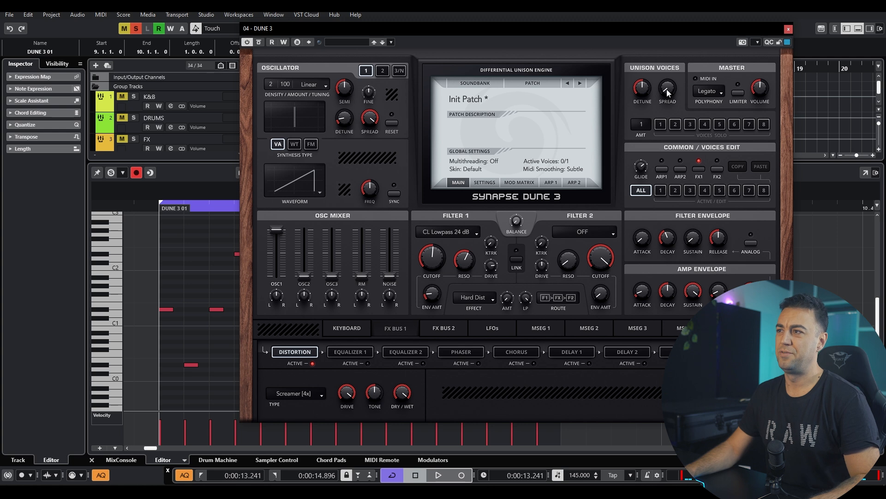
- Increase the unison voices' spread and set oscillator 1's density to 32 while auditioning the loop
{"action": "left_click_drag", "start_coordinate": [666, 90], "coordinate": [707, 125]}
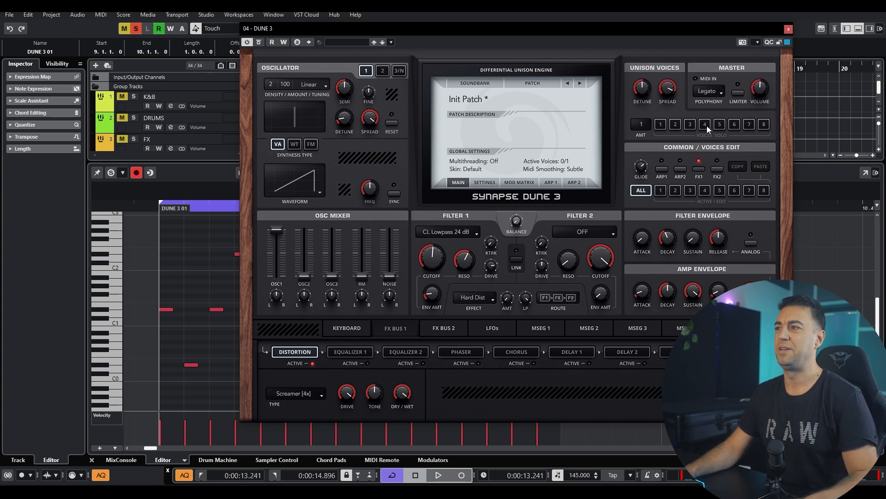
{"action": "key", "text": "space"}
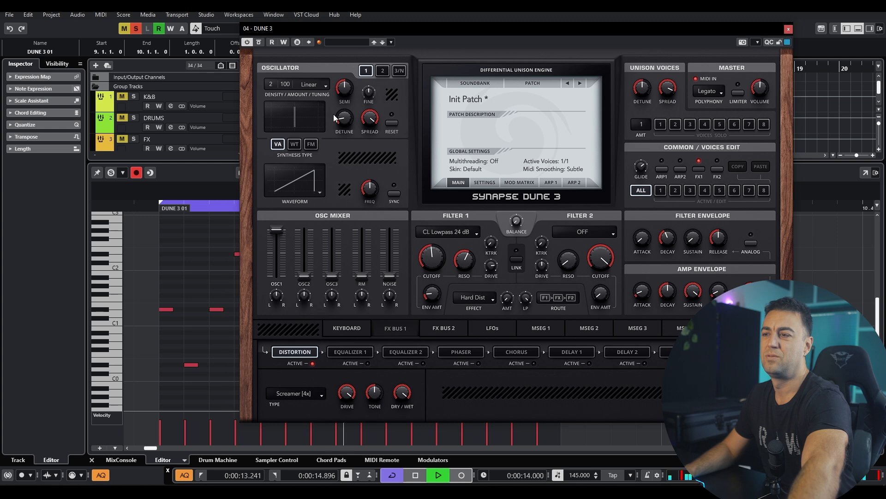
{"action": "key", "text": "space"}
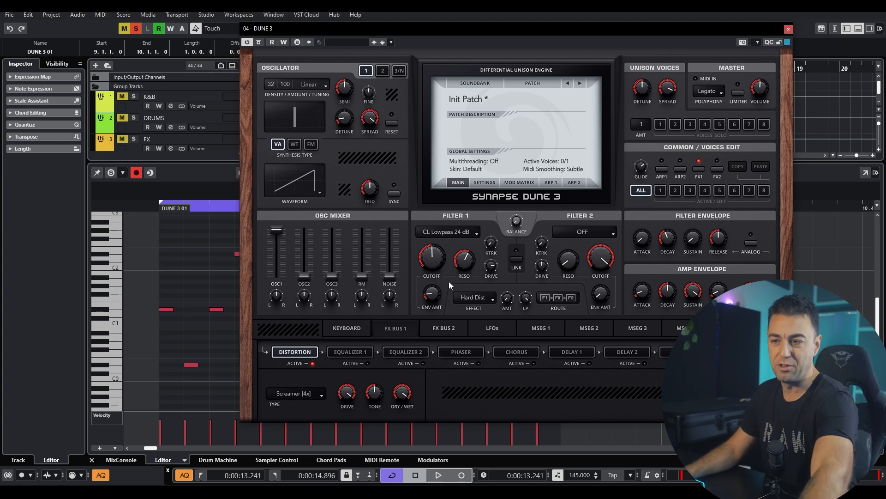
{"action": "key", "text": "space"}
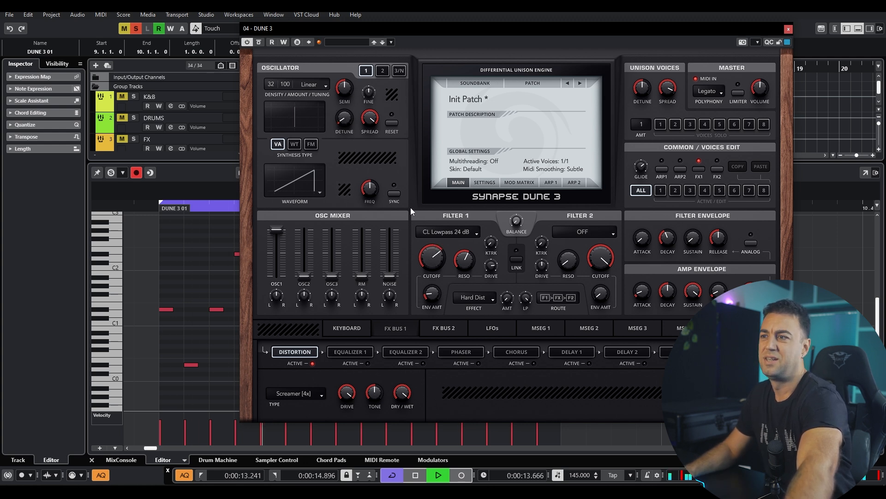
{"action": "key", "text": "space"}
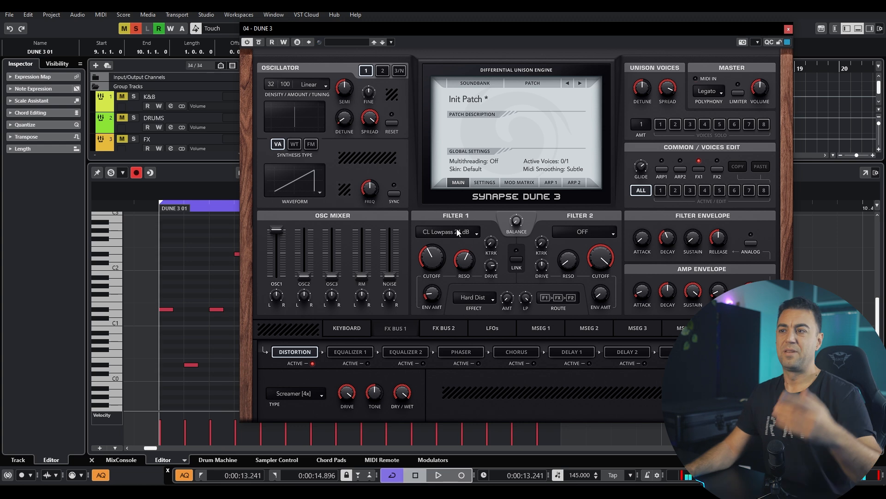
- Change Filter 1's type to AM Alpha 24dB and audition the loop
{"action": "left_click", "coordinate": [456, 231]}
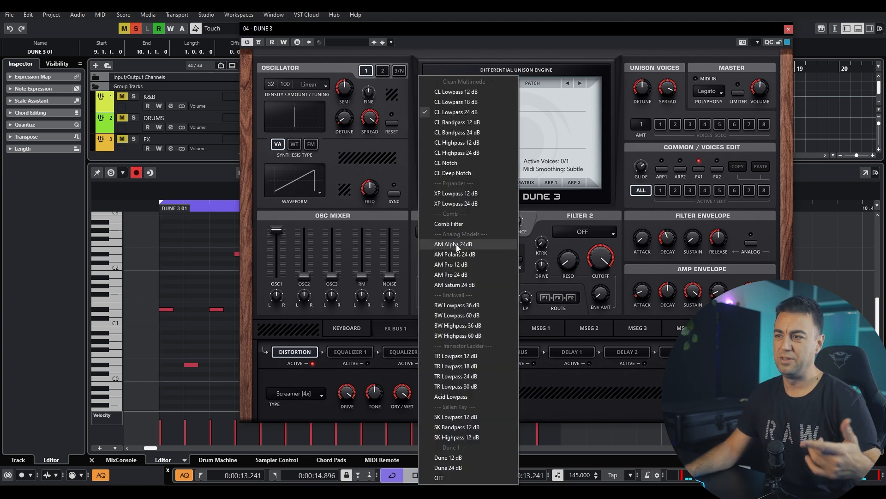
{"action": "left_click", "coordinate": [456, 244]}
{"action": "key", "text": "space"}
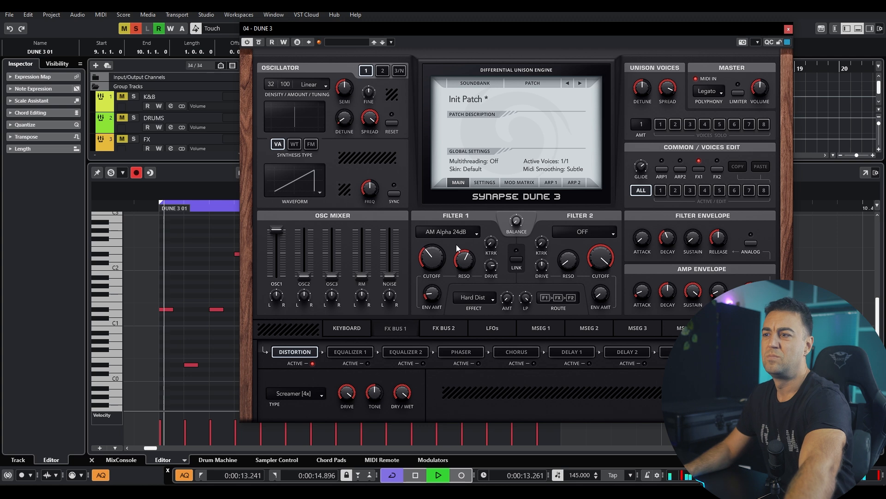
{"action": "key", "text": "space"}
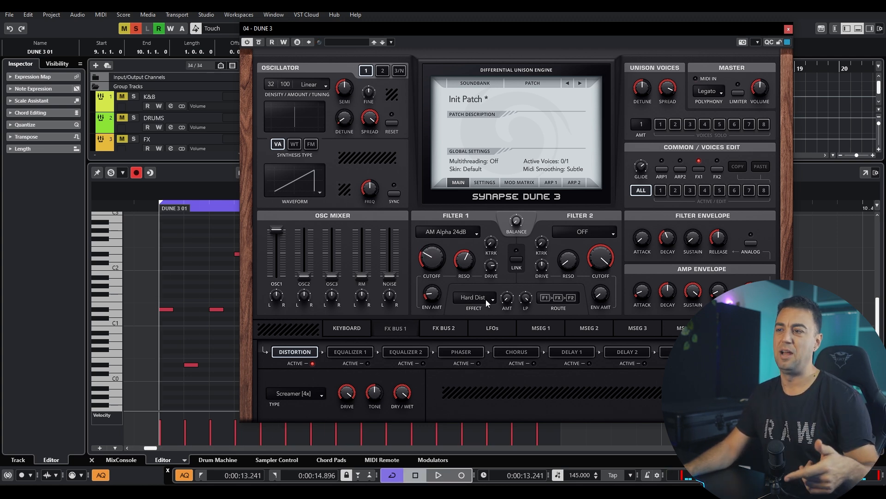
- Set the filter section's effect to OFF and audition the pattern
{"action": "left_click", "coordinate": [484, 299]}
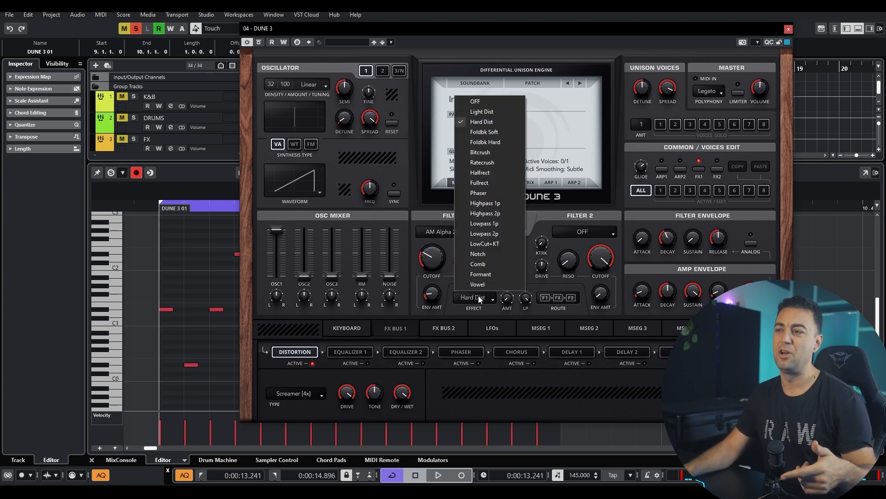
{"action": "left_click", "coordinate": [481, 101]}
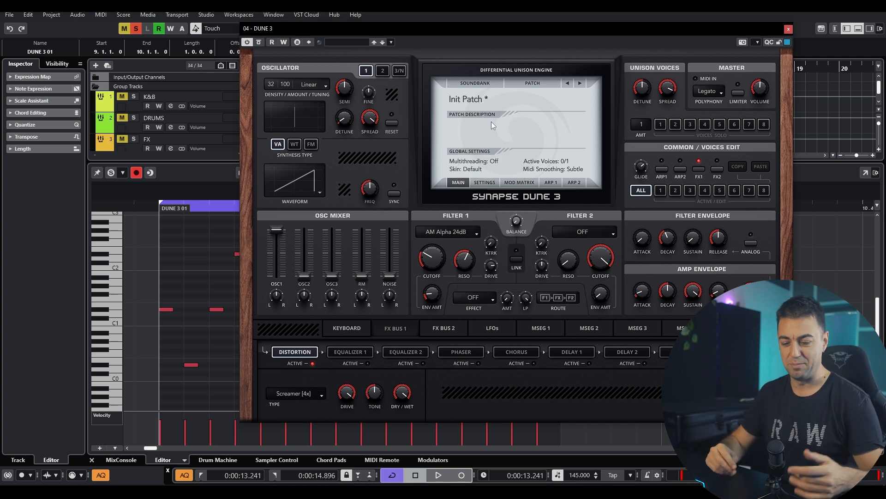
{"action": "key", "text": "space"}
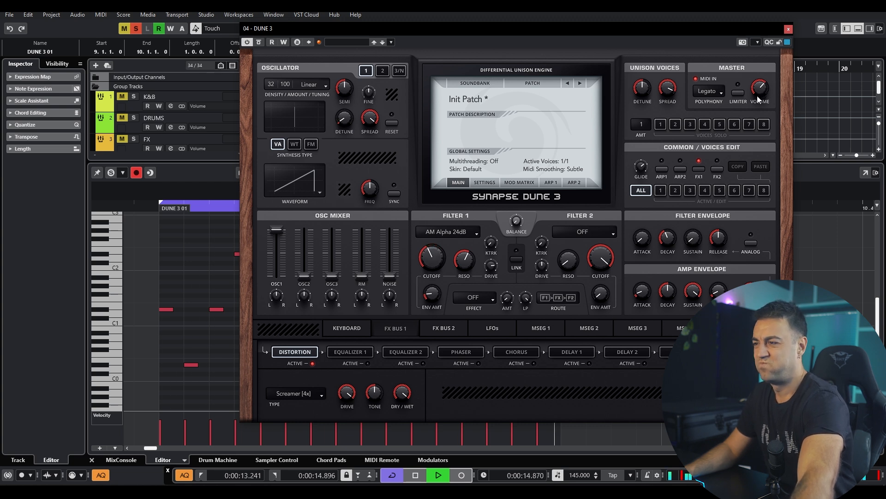
{"action": "key", "text": "space"}
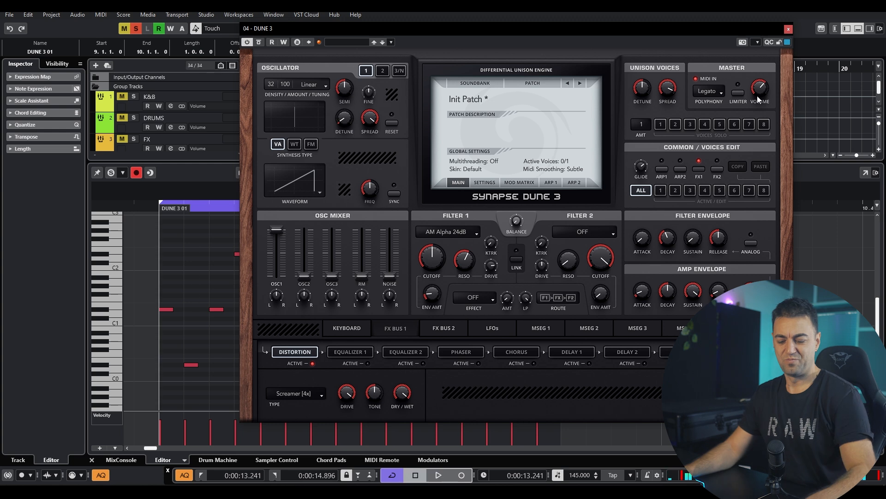
- Open the DUNE 3 01 channel settings and load the Timeless 3 delay in the first insert slot
{"action": "key", "text": "e"}
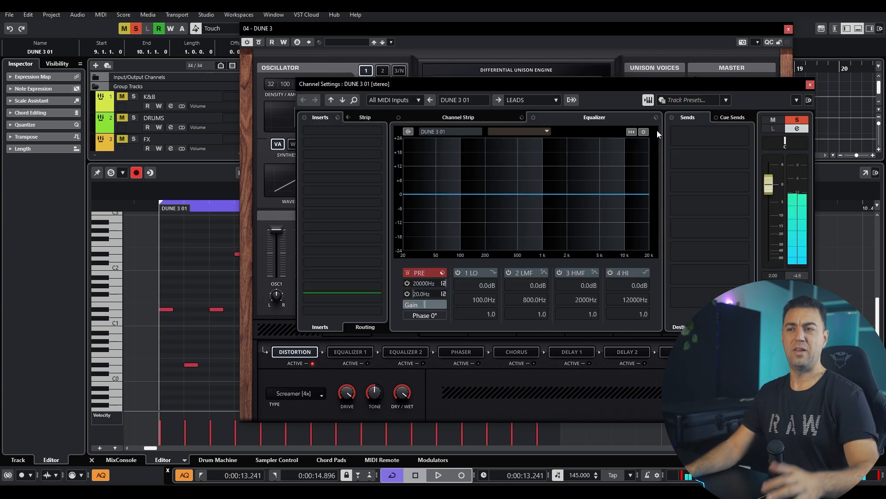
{"action": "left_click", "coordinate": [339, 135]}
{"action": "type", "text": "time"}
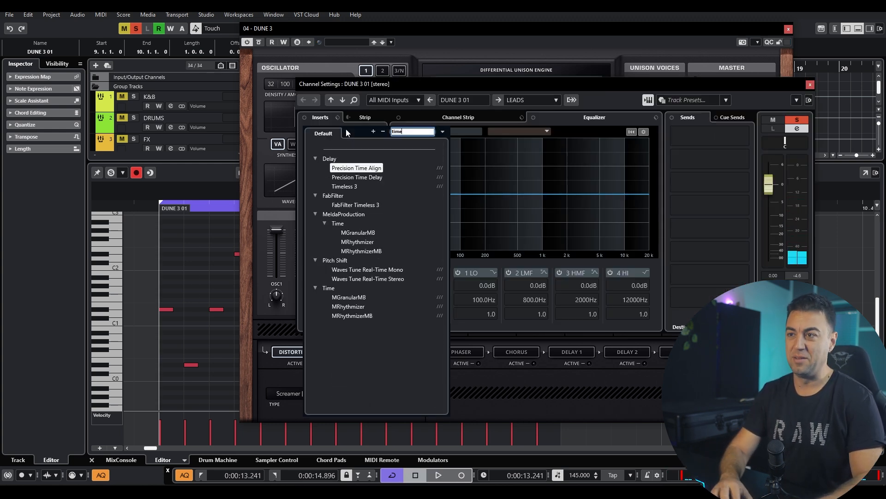
{"action": "left_click", "coordinate": [350, 188]}
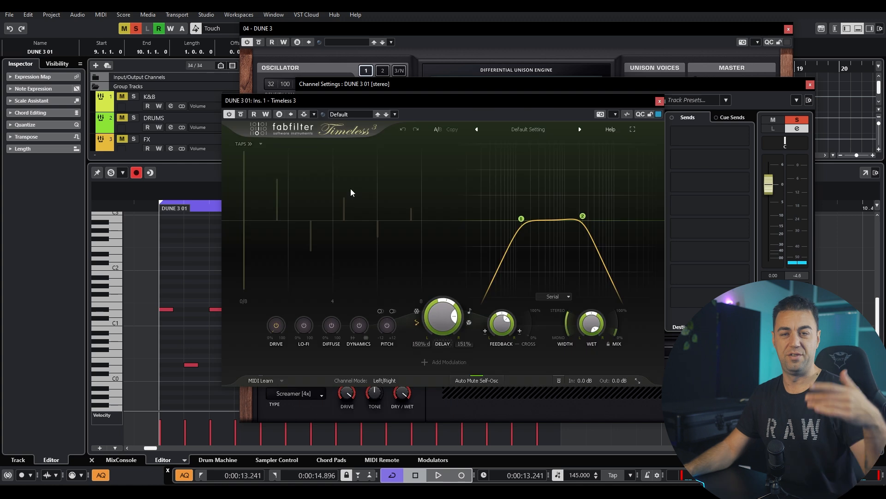
- During playback, lower the delay's low-cut point to about 107 Hz and its feedback to about 57%, and close the delay and channel settings
{"action": "key", "text": "space"}
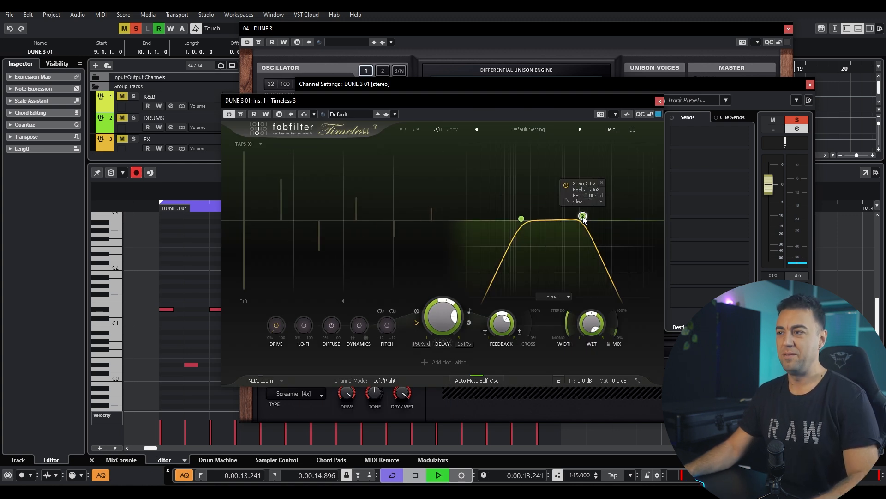
{"action": "left_click_drag", "start_coordinate": [520, 220], "coordinate": [516, 219]}
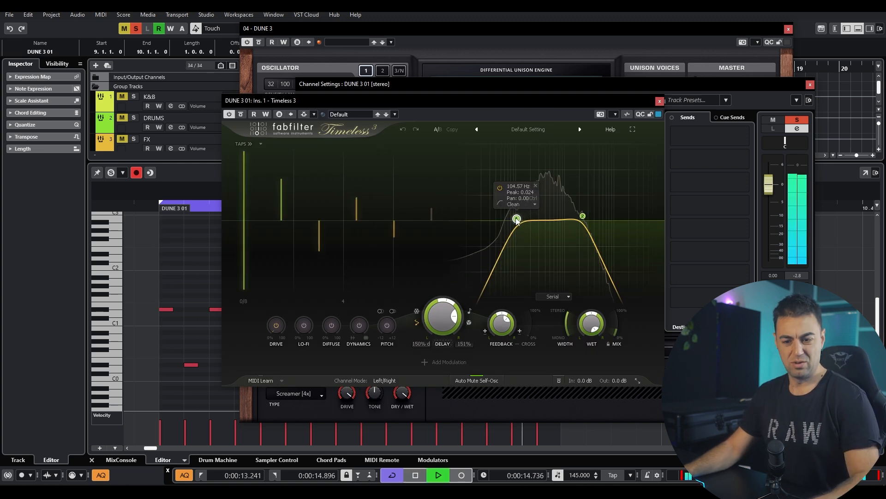
{"action": "left_click_drag", "start_coordinate": [506, 320], "coordinate": [506, 337]}
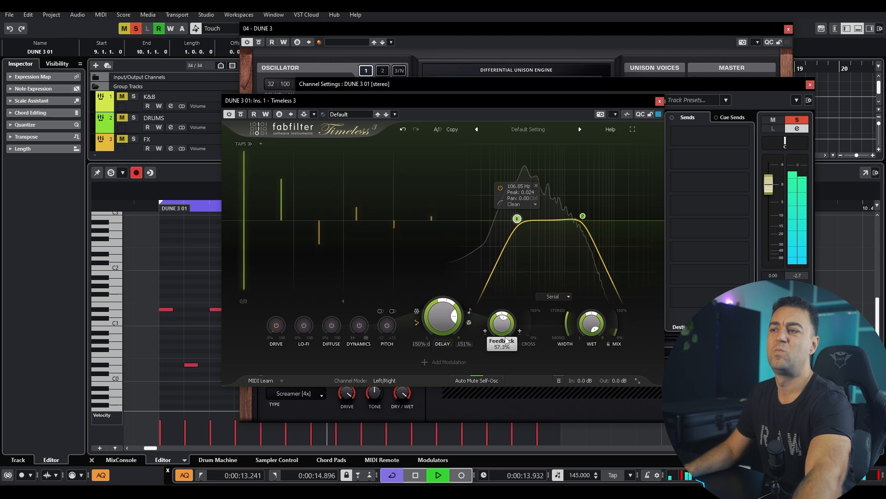
{"action": "left_click", "coordinate": [660, 100]}
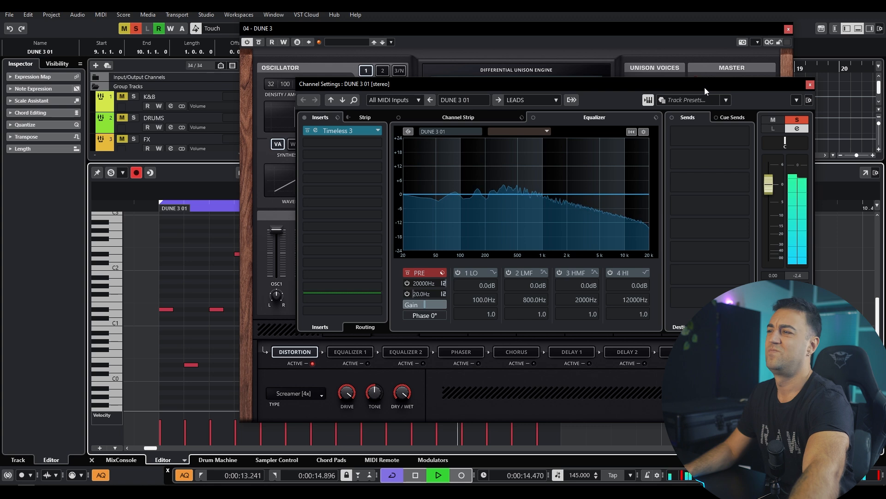
{"action": "left_click", "coordinate": [810, 85]}
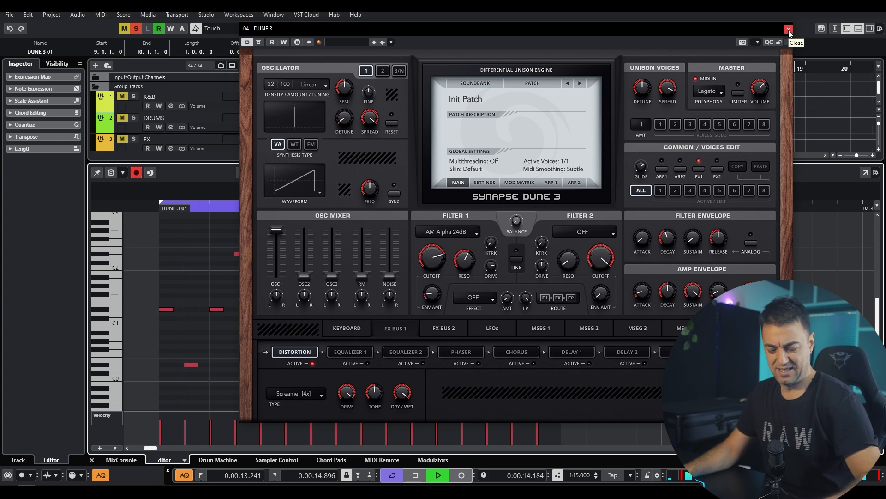
- Return to the arrangement and duplicate the one-bar DUNE 3 01 part until it fills eight bars from bar 9
{"action": "key", "text": "ctrl+alt+e"}
{"action": "left_click", "coordinate": [789, 29]}
{"action": "key", "text": "ctrl+d"}
{"action": "key", "text": "ctrl+d"}
{"action": "key", "text": "ctrl+d"}
{"action": "key", "text": "ctrl+d"}
{"action": "key", "text": "ctrl+d"}
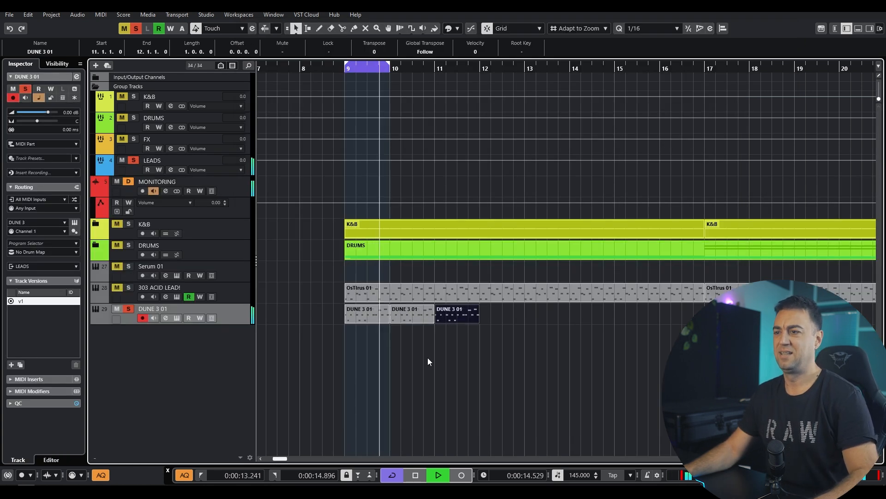
{"action": "scroll", "coordinate": [376, 357], "scroll_direction": "down", "scroll_amount": 4}
{"action": "key", "text": "ctrl+d"}
{"action": "key", "text": "ctrl+d"}
- Glue the repeated one-bar DUNE 3 01 parts into a single eight-bar part
{"action": "left_click_drag", "start_coordinate": [536, 319], "coordinate": [368, 314]}
{"action": "key", "text": "4"}
{"action": "left_click", "coordinate": [367, 314]}
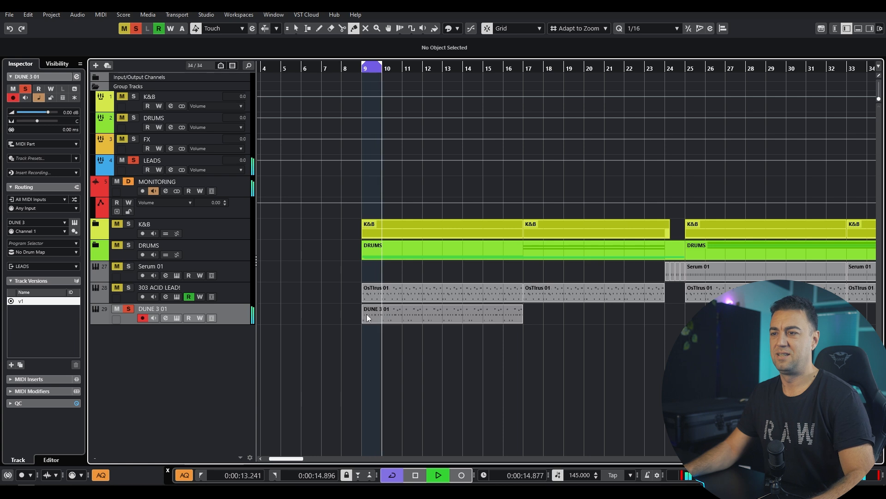
- Duplicate the eight-bar DUNE 3 01 part three times so it runs to bar 41, and stop playback
{"action": "key", "text": "1"}
{"action": "left_click", "coordinate": [367, 314]}
{"action": "key", "text": "ctrl+d"}
{"action": "key", "text": "ctrl+d"}
{"action": "key", "text": "ctrl+d"}
{"action": "scroll", "coordinate": [332, 336], "scroll_direction": "down", "scroll_amount": 3}
{"action": "key", "text": "space"}
- Split the second DUNE 3 01 part at bar 24 and delete its last bar, leaving a gap before bar 25
{"action": "left_click", "coordinate": [418, 319], "text": "alt"}
{"action": "left_click", "coordinate": [423, 310]}
{"action": "key", "text": "Delete"}
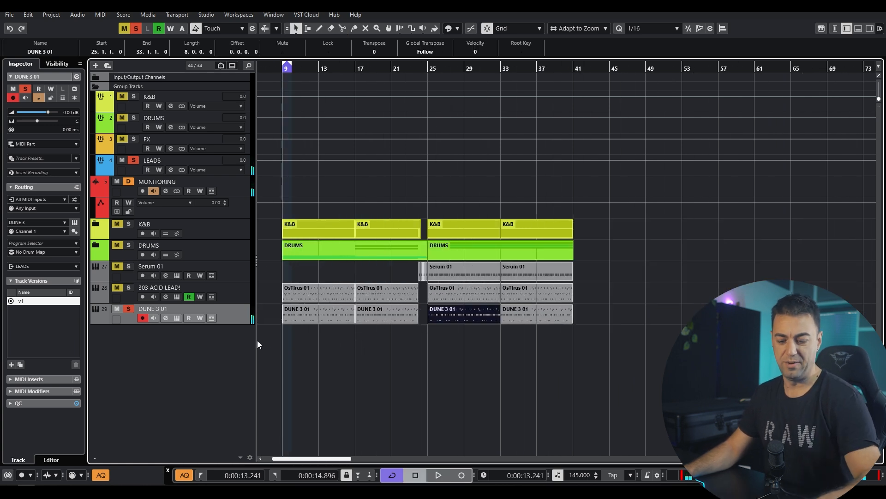
- Reopen the DUNE 3 window, move it clear of the parts, and set the cycle range around all parts, bars 9 to 41
{"action": "left_click", "coordinate": [176, 318]}
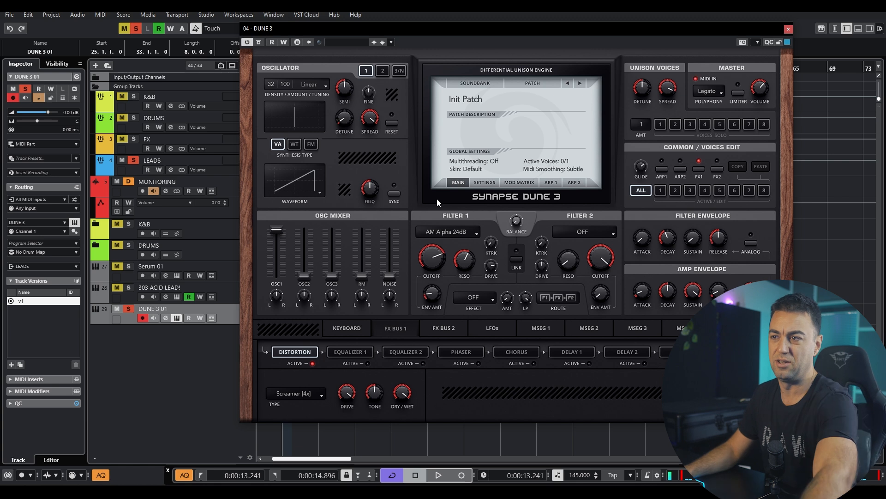
{"action": "left_click_drag", "start_coordinate": [285, 29], "coordinate": [593, 215]}
{"action": "key", "text": "ctrl+a"}
{"action": "key", "text": "p"}
{"action": "left_click", "coordinate": [374, 379]}
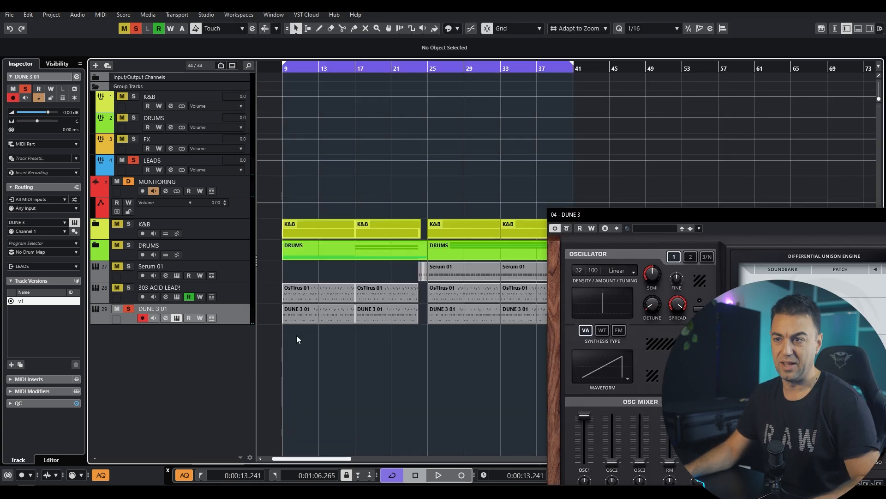
- Enable automation writing for DUNE 3 and record a short CC 74 (Brightness) movement from bar 9
{"action": "left_click", "coordinate": [591, 228]}
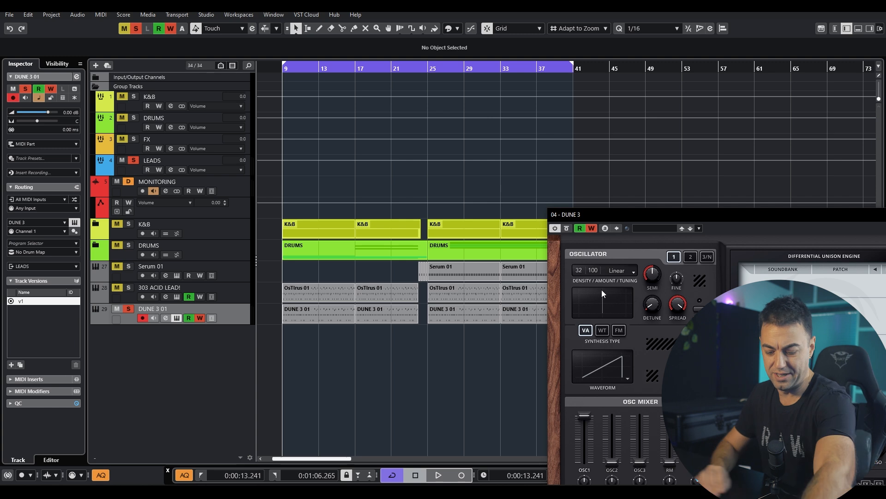
{"action": "key", "text": "space"}
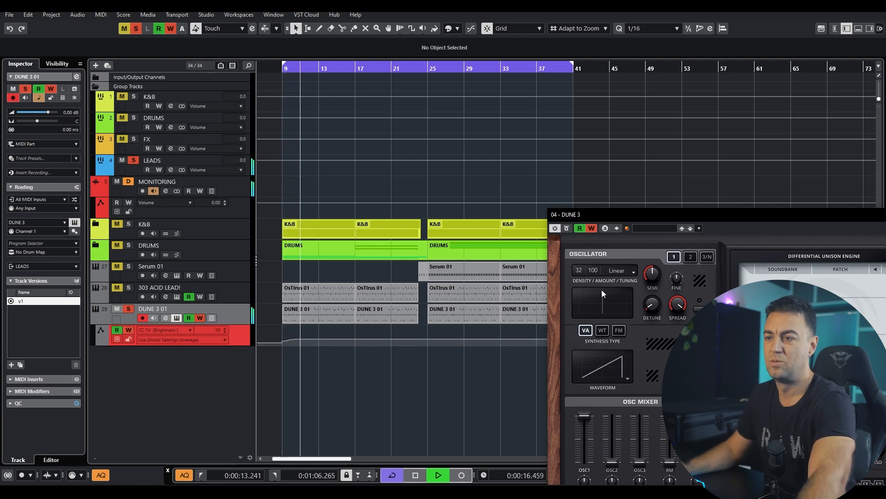
{"action": "key", "text": "space"}
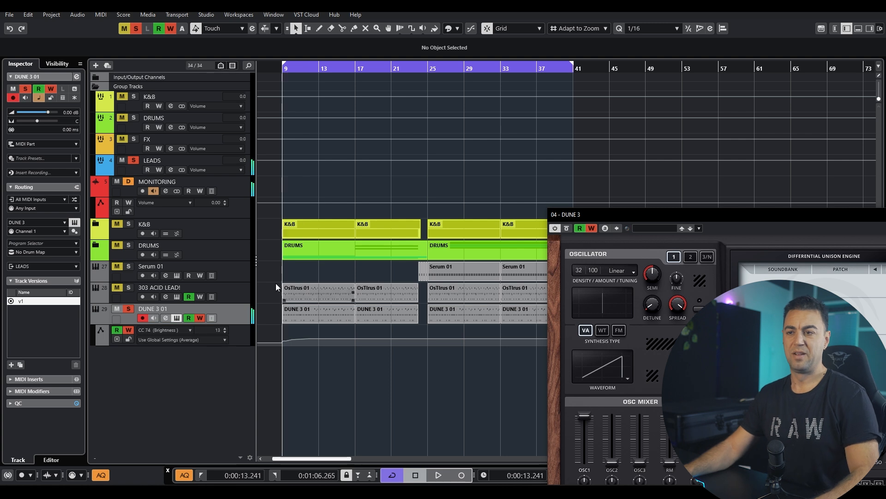
- Enlarge the CC 74 (Brightness) automation lane and delete the recorded points at its start
{"action": "left_click", "coordinate": [240, 341]}
{"action": "key", "text": "z"}
{"action": "left_click_drag", "start_coordinate": [276, 326], "coordinate": [311, 384]}
{"action": "key", "text": "Delete"}
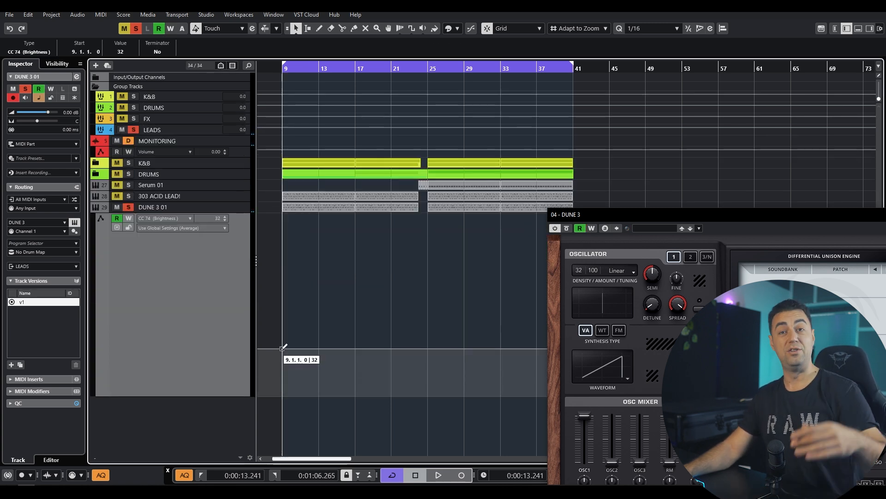
- Draw CC 74 automation rising from 32 at bar 9 to bar 24, dropping to 28 at bar 25 and climbing to 99 at bar 41
{"action": "left_click_drag", "start_coordinate": [282, 349], "coordinate": [427, 355]}
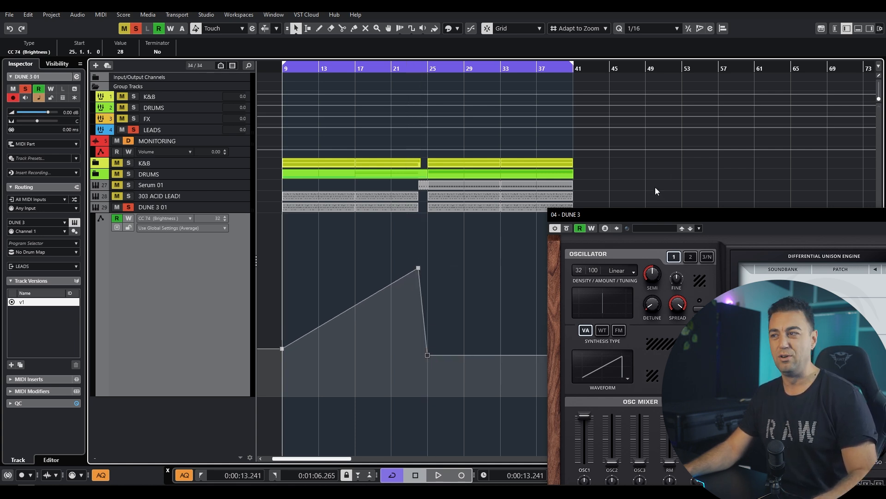
{"action": "left_click_drag", "start_coordinate": [648, 214], "coordinate": [775, 220]}
{"action": "left_click_drag", "start_coordinate": [575, 351], "coordinate": [573, 254]}
{"action": "scroll", "coordinate": [670, 253], "scroll_direction": "left", "scroll_amount": 1}
{"action": "scroll", "coordinate": [365, 251], "scroll_direction": "left", "scroll_amount": 1}
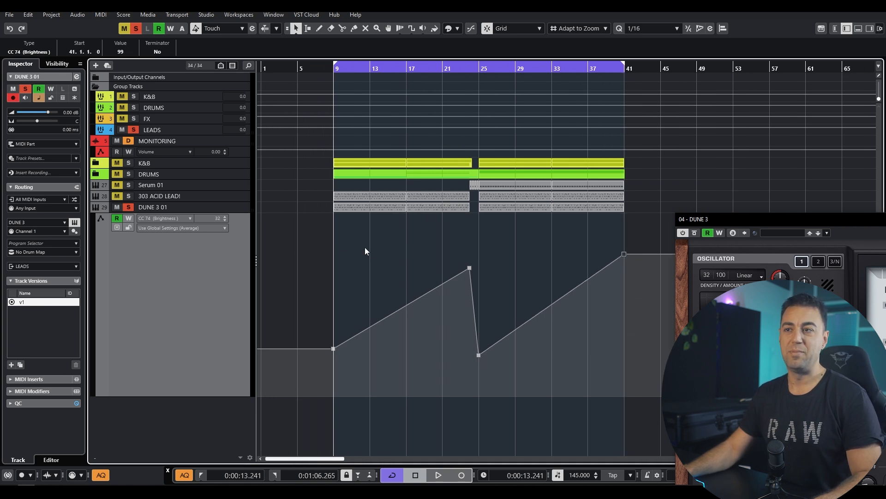
- Copy the first eight-bar DUNE 3 01 part with its automation to bar 1
{"action": "left_click", "coordinate": [380, 209]}
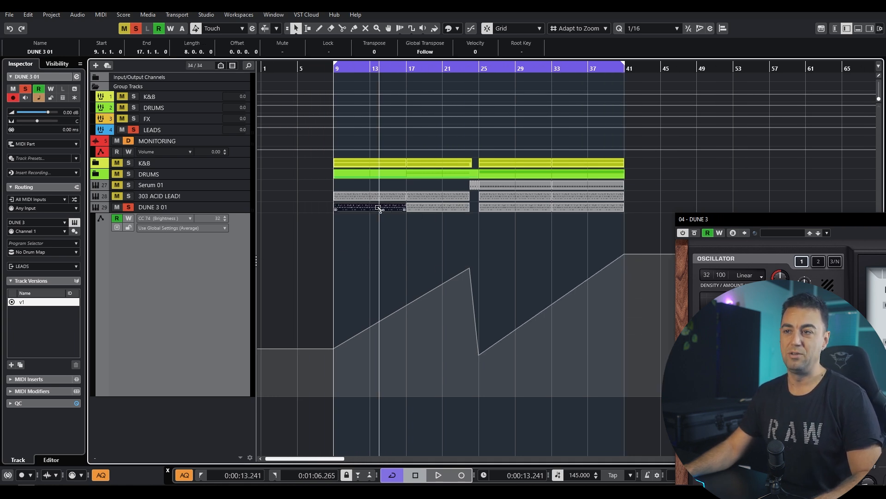
{"action": "left_click_drag", "start_coordinate": [378, 209], "coordinate": [291, 209]}
{"action": "left_click", "coordinate": [282, 194]}
- Open the DUNE 3 01 channel settings, activate the input filter's low cut at 21.4 Hz, and enable automation writing
{"action": "double_click", "coordinate": [209, 209]}
{"action": "left_click", "coordinate": [408, 294]}
{"action": "scroll", "coordinate": [428, 294], "scroll_direction": "up", "scroll_amount": 1}
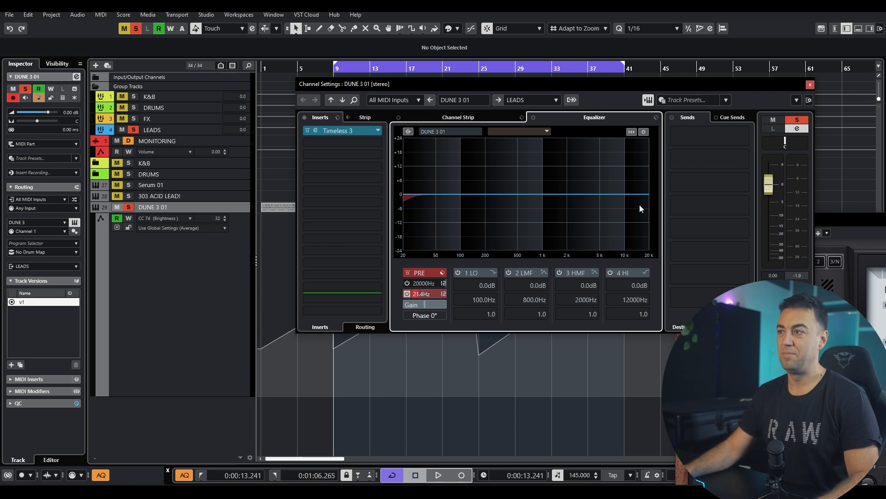
{"action": "left_click", "coordinate": [798, 284]}
- Record a rising low-cut frequency sweep as automation during playback from bar 9, and close the channel settings
{"action": "key", "text": "space"}
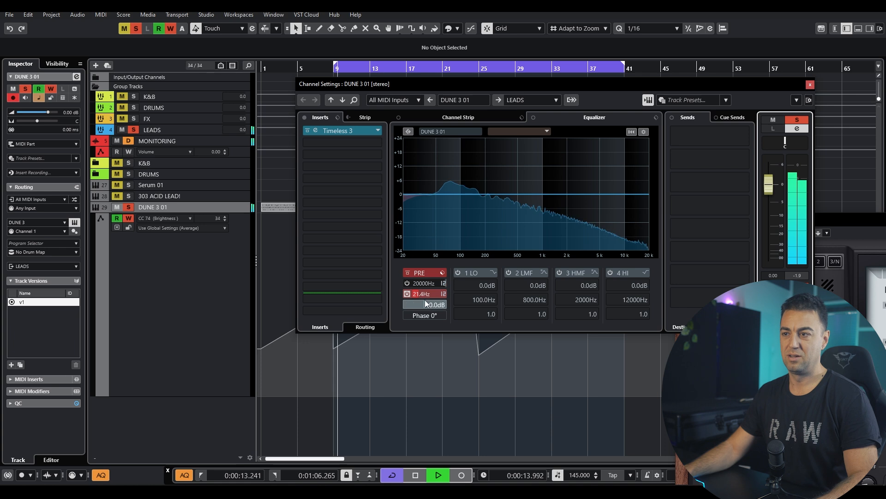
{"action": "scroll", "coordinate": [425, 294], "scroll_direction": "up", "scroll_amount": 5}
{"action": "scroll", "coordinate": [425, 295], "scroll_direction": "up", "scroll_amount": 6}
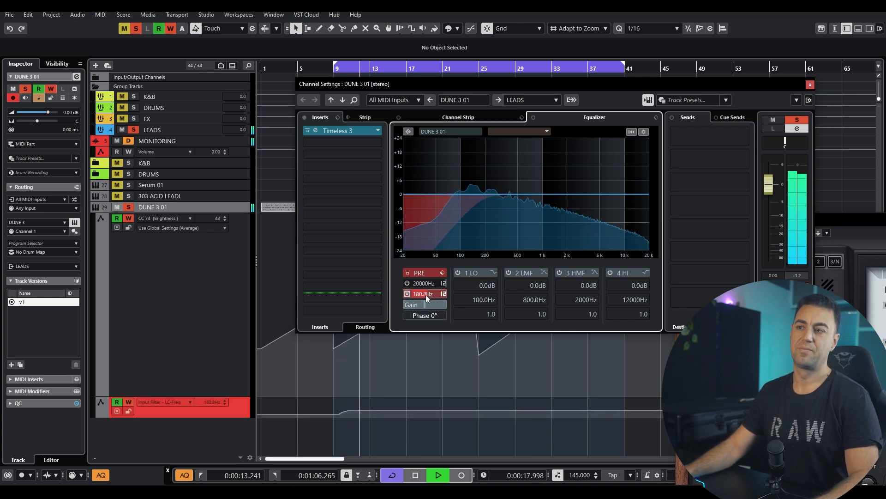
{"action": "key", "text": "space"}
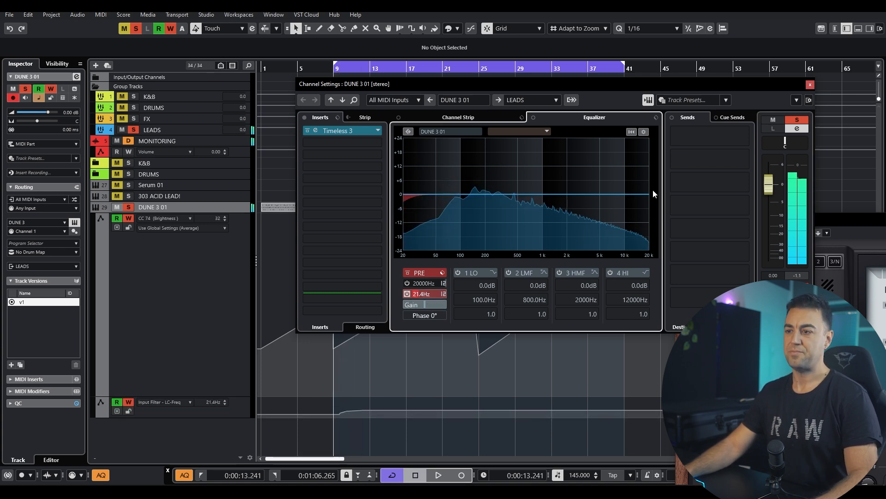
{"action": "left_click", "coordinate": [810, 85]}
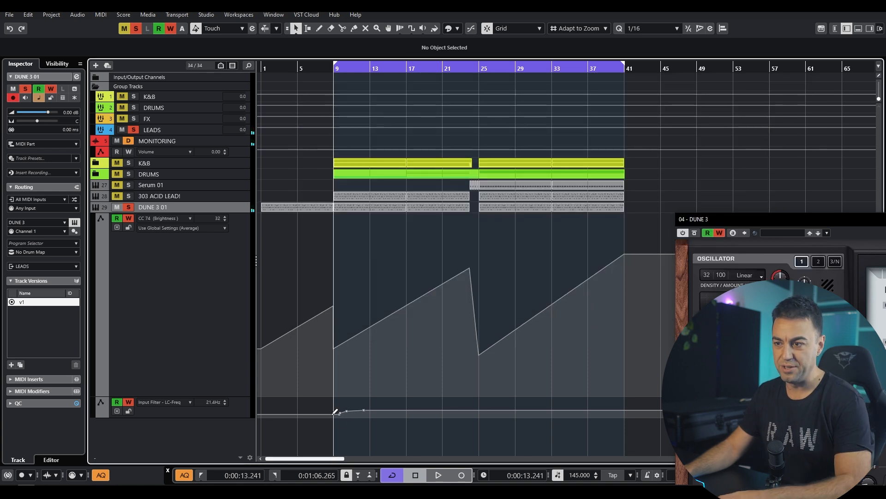
- Reshape the low-cut automation with points at bar 1 and just before bar 9 (30.2 Hz), deleting the recorded curve points at bar 9
{"action": "left_click", "coordinate": [262, 413]}
{"action": "left_click_drag", "start_coordinate": [338, 417], "coordinate": [334, 411]}
{"action": "key", "text": "Delete"}
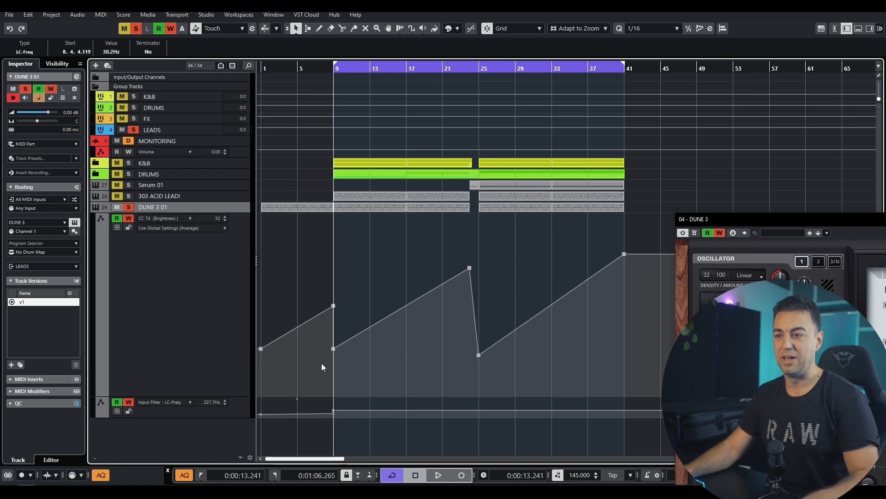
- Turn off solo for the DUNE 3 01 track and move the cycle range's start to bar 1
{"action": "left_click", "coordinate": [125, 207]}
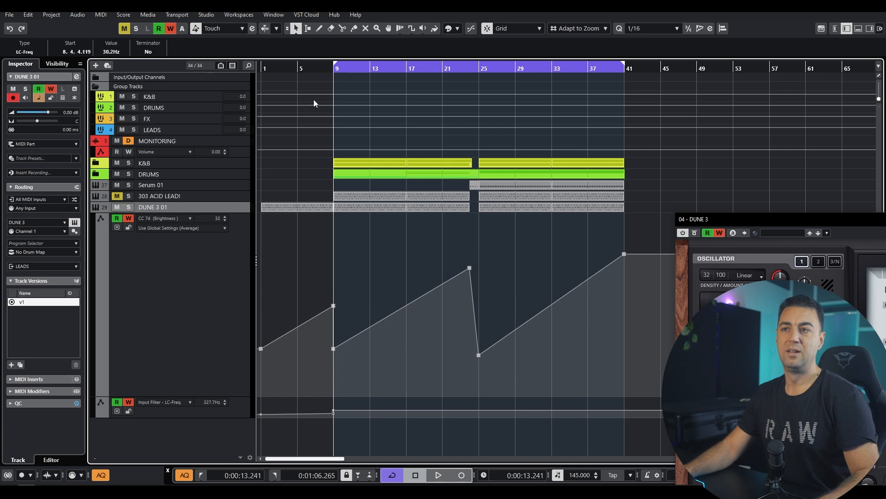
{"action": "left_click", "coordinate": [265, 68], "text": "ctrl"}
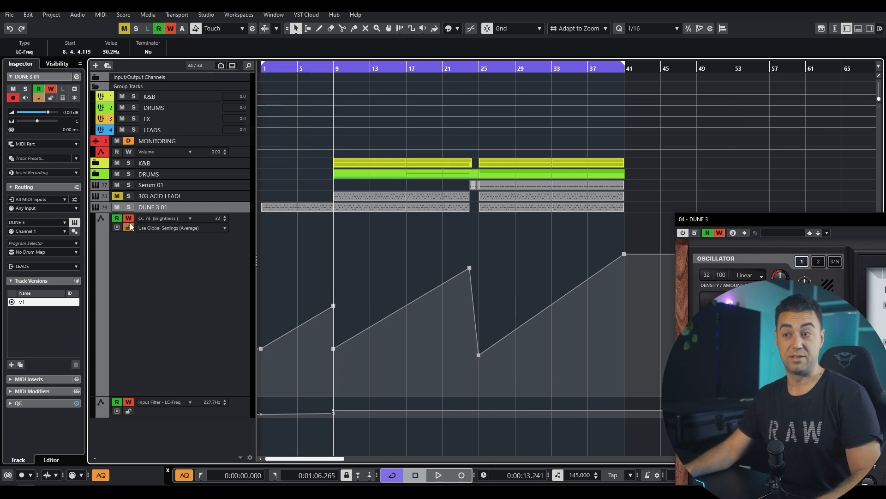
- Raise the CC 74 (Brightness) automation point just before bar 9 to a value of 90
{"action": "left_click", "coordinate": [334, 305]}
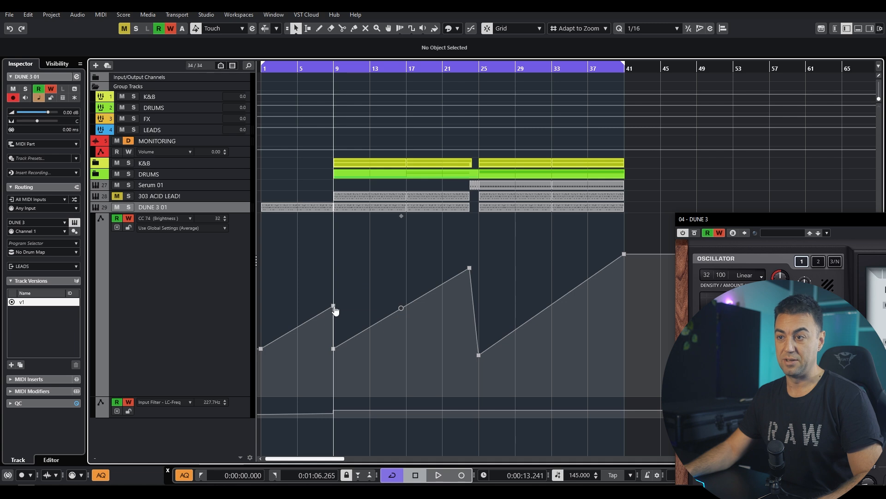
{"action": "left_click_drag", "start_coordinate": [334, 307], "coordinate": [332, 268]}
- Start playback from bar 1 and turn off automation writing for the DUNE 3 01 track
{"action": "key", "text": "Home"}
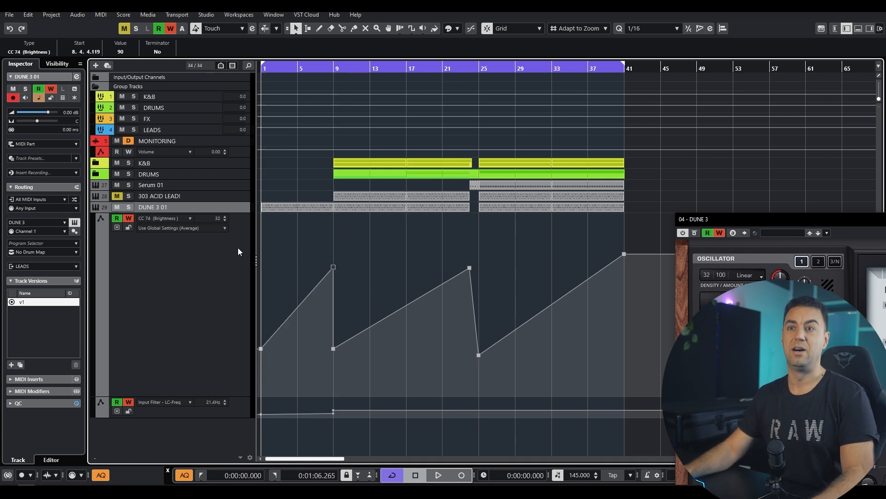
{"action": "left_click", "coordinate": [381, 258]}
{"action": "key", "text": "space"}
{"action": "left_click", "coordinate": [129, 402]}
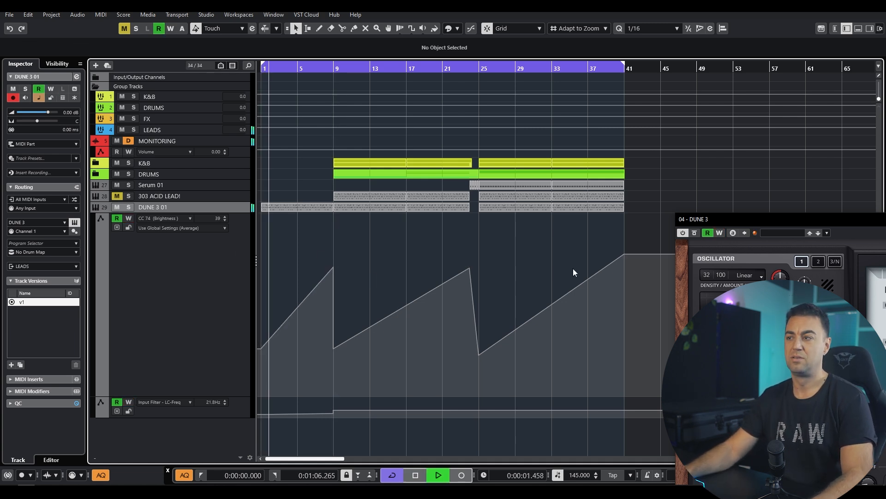
- Close the DUNE 3 instrument window and collapse the enlarged DUNE 3 01 track and its automation lanes
{"action": "left_click_drag", "start_coordinate": [773, 215], "coordinate": [383, 125]}
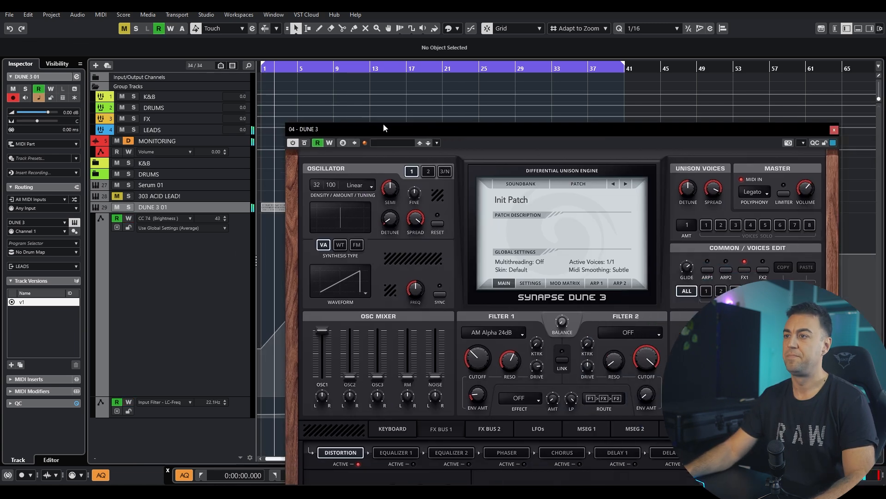
{"action": "left_click", "coordinate": [834, 130]}
{"action": "key", "text": "z"}
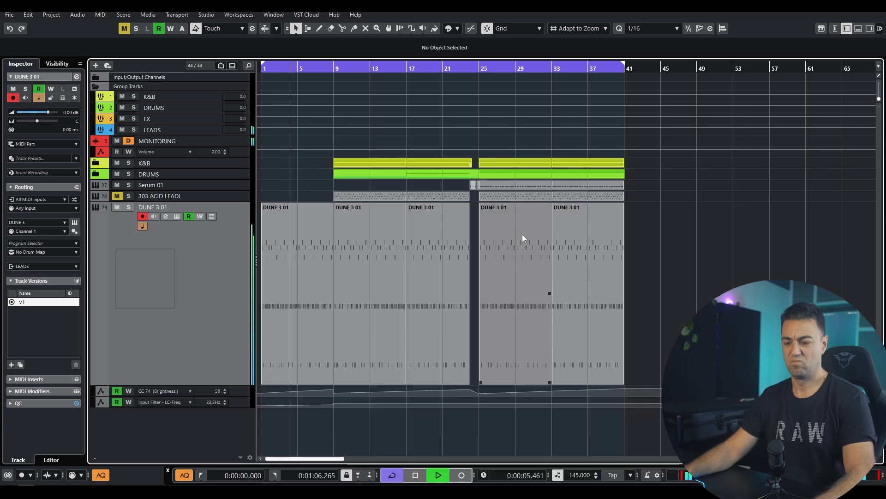
{"action": "scroll", "coordinate": [522, 234], "scroll_direction": "down", "scroll_amount": 1}
{"action": "key", "text": "z"}
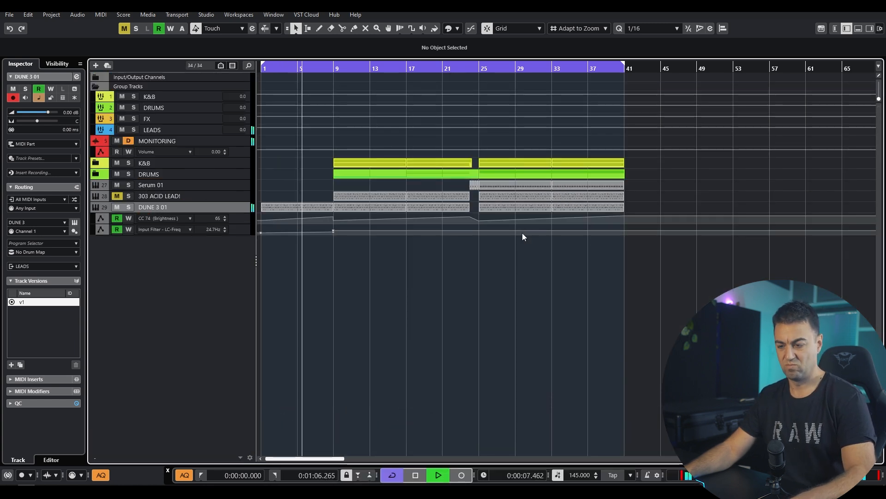
- Increase the track heights and lower the DUNE 3 01 channel volume to -0.62 dB in its channel settings
{"action": "key", "text": "shift+h"}
{"action": "key", "text": "shift+h"}
{"action": "key", "text": "e"}
{"action": "scroll", "coordinate": [779, 186], "scroll_direction": "down", "scroll_amount": 1}
{"action": "scroll", "coordinate": [778, 186], "scroll_direction": "down", "scroll_amount": 2}
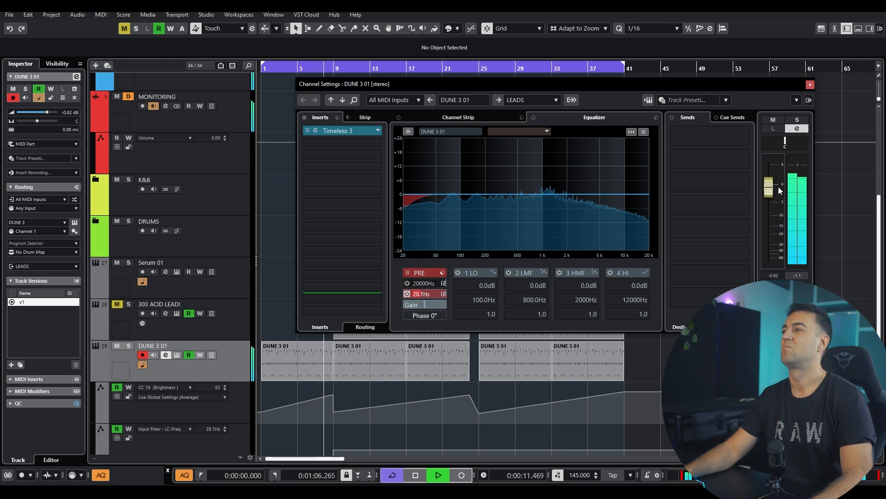
{"action": "key", "text": "e"}
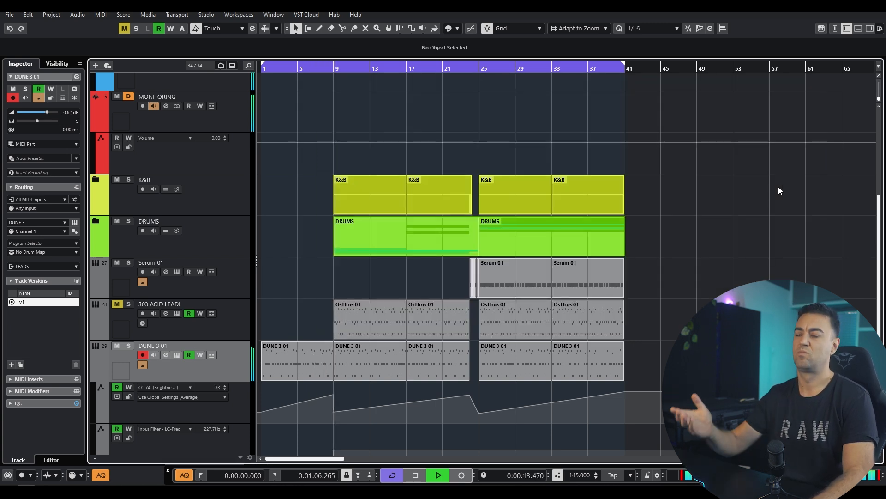
- Move the DUNE 3 01 track with its automation lanes above the 303 ACID LEAD! track
{"action": "scroll", "coordinate": [737, 249], "scroll_direction": "down", "scroll_amount": 1}
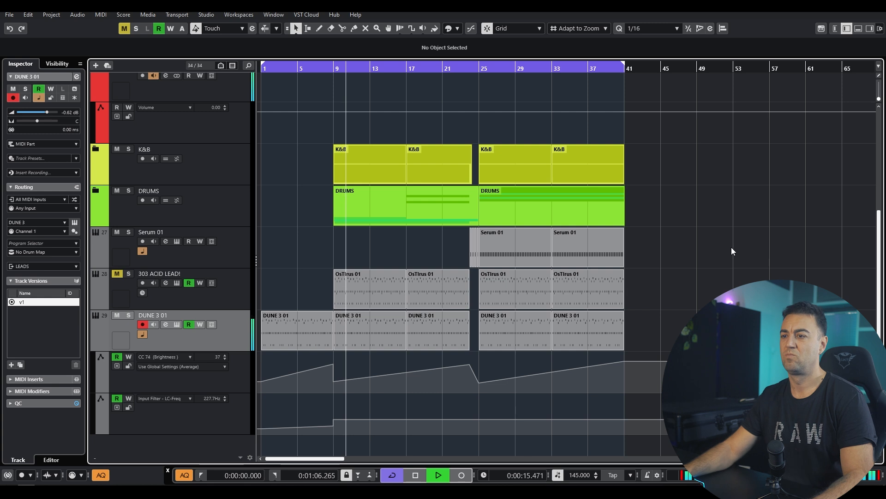
{"action": "left_click_drag", "start_coordinate": [332, 431], "coordinate": [338, 431]}
{"action": "left_click", "coordinate": [403, 378]}
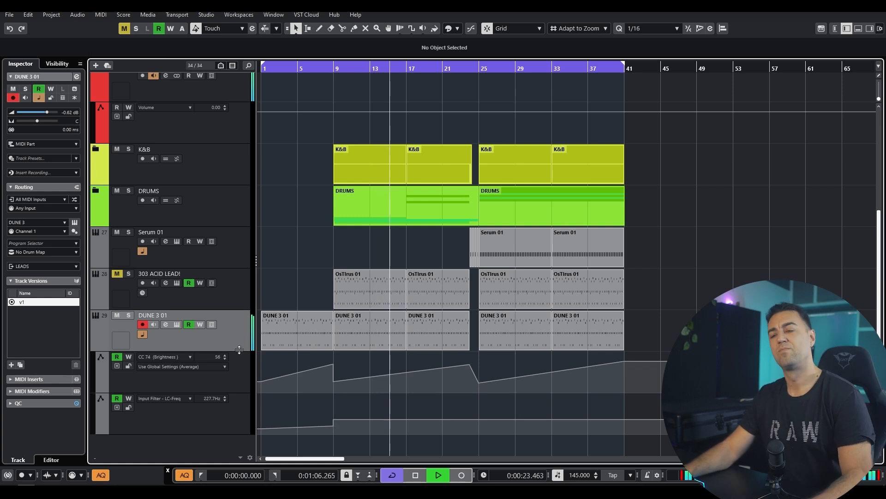
{"action": "key", "text": "g"}
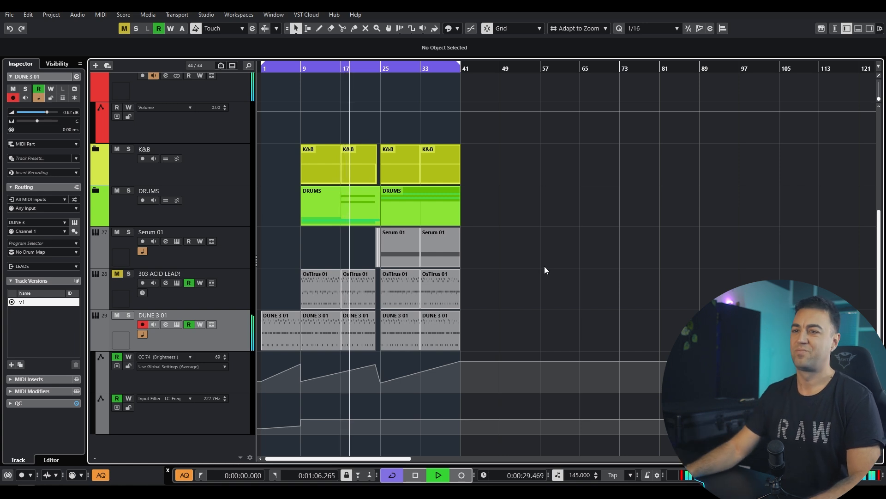
{"action": "left_click_drag", "start_coordinate": [230, 326], "coordinate": [231, 280]}
- Glue the short Serum 01 parts between bars 24 and 25 into one part and return to the selection tool
{"action": "scroll", "coordinate": [505, 258], "scroll_direction": "up", "scroll_amount": 6, "text": "ctrl"}
{"action": "key", "text": "4"}
{"action": "left_click", "coordinate": [463, 240]}
{"action": "left_click", "coordinate": [463, 240]}
{"action": "left_click", "coordinate": [463, 240]}
{"action": "key", "text": "1"}
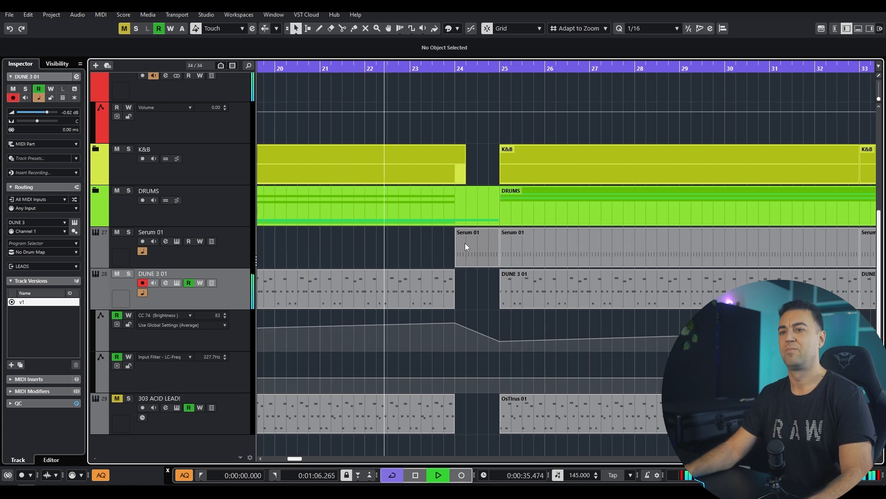
{"action": "scroll", "coordinate": [413, 253], "scroll_direction": "down", "scroll_amount": 6, "text": "ctrl"}
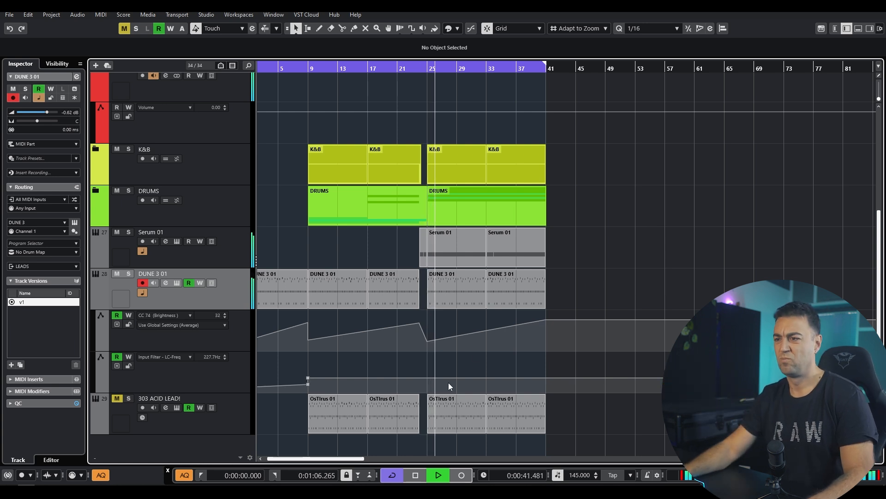
- Raise the CC 74 (Brightness) automation point at bar 25 to a value of 45
{"action": "left_click_drag", "start_coordinate": [427, 342], "coordinate": [427, 337]}
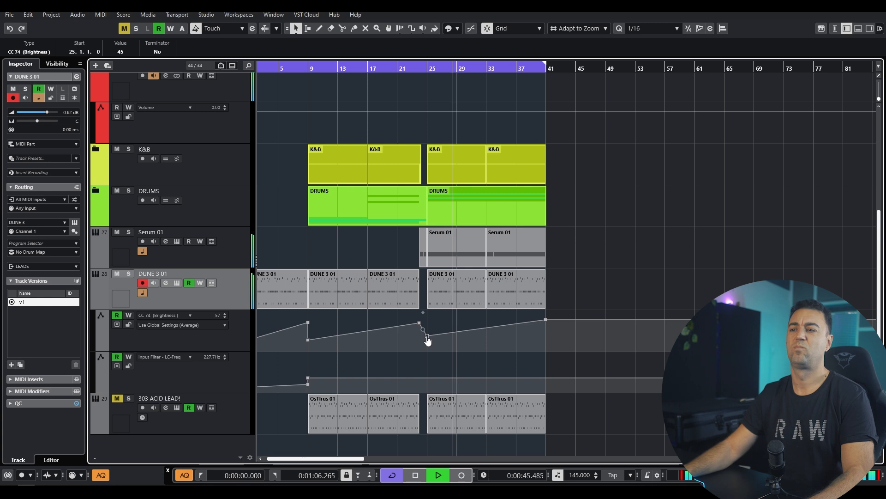
{"action": "left_click", "coordinate": [476, 345]}
- Lower the DUNE 3 01 channel volume to -2.25 dB in its channel settings and close them
{"action": "key", "text": "e"}
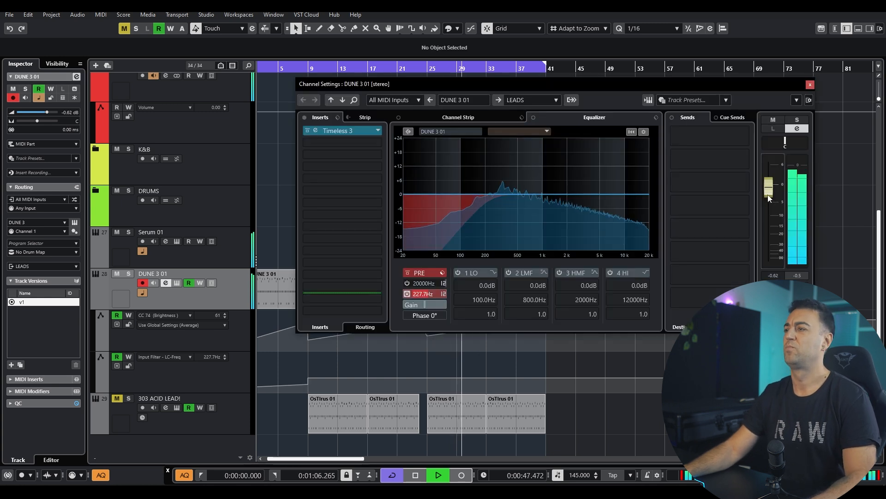
{"action": "scroll", "coordinate": [774, 191], "scroll_direction": "down", "scroll_amount": 3}
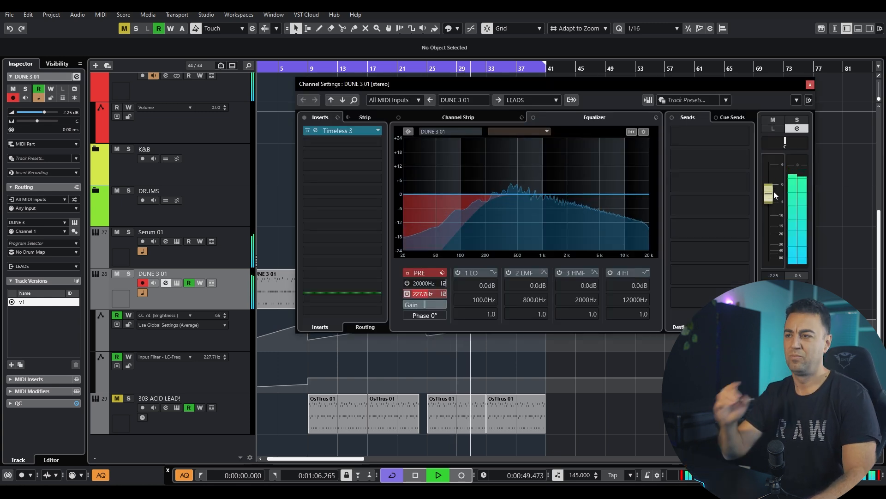
{"action": "key", "text": "e"}
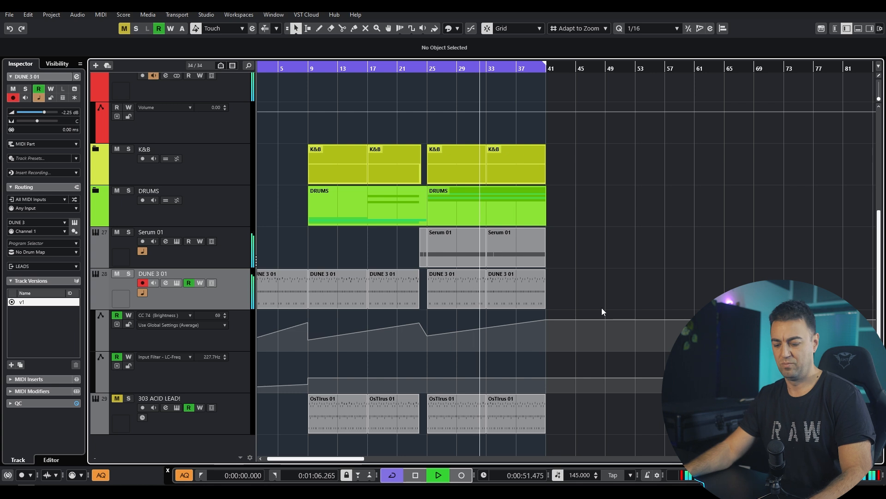
- Enlarge the track heights and bend the CC 74 ramp between bars 25 and 41 downward so it rises slowly at first
{"action": "key", "text": "shift+h"}
{"action": "key", "text": "shift+h"}
{"action": "left_click_drag", "start_coordinate": [491, 360], "coordinate": [497, 363]}
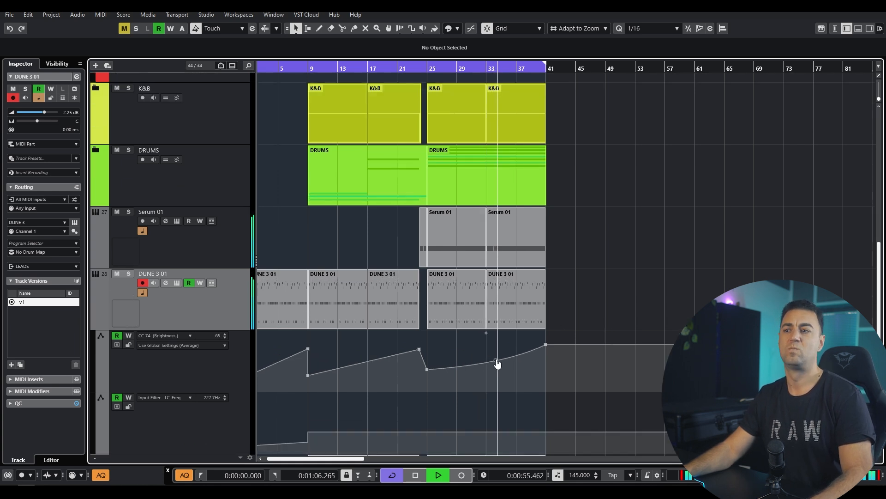
{"action": "key", "text": "g"}
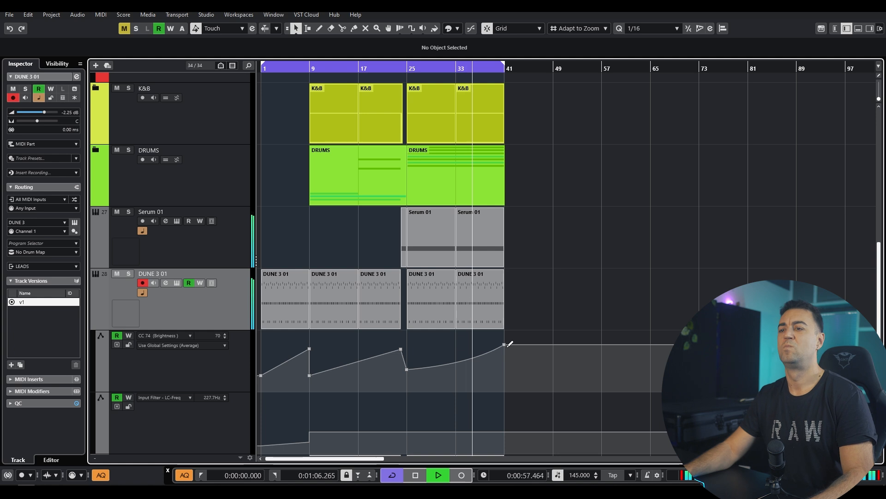
- Set the DUNE 3 01 channel volume to -1.51 dB in its channel settings, and turn off cycle playback
{"action": "key", "text": "e"}
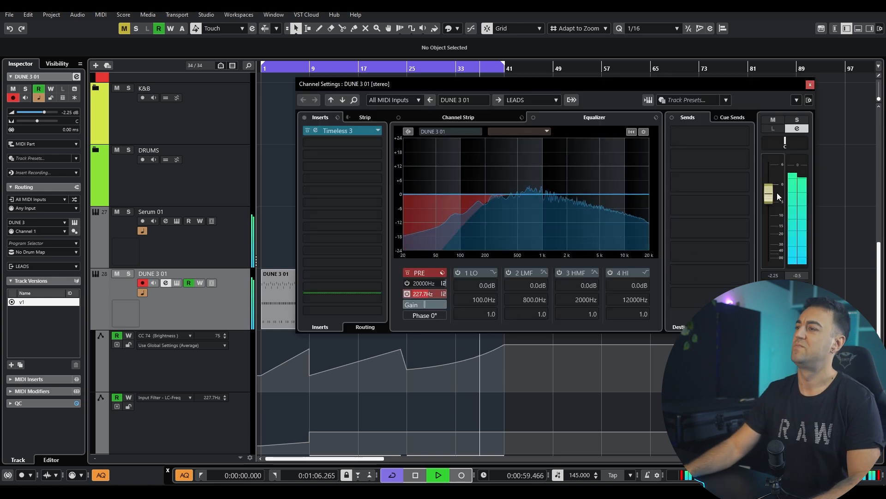
{"action": "key", "text": "e"}
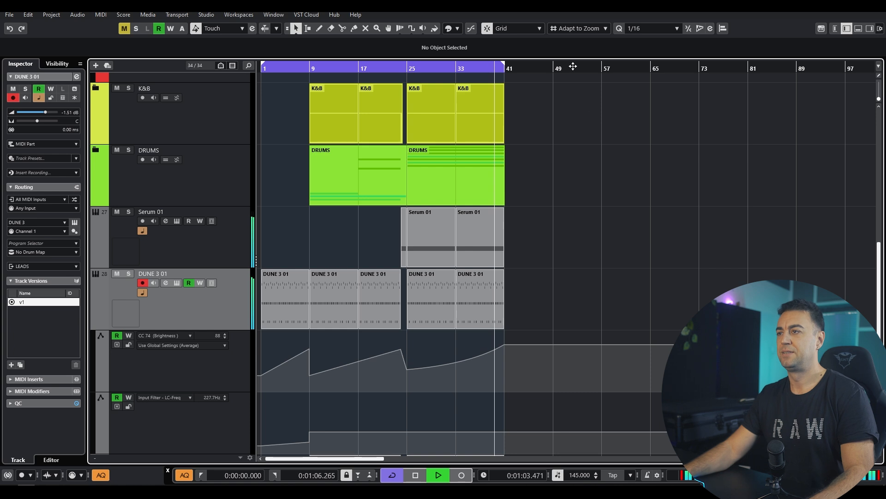
{"action": "key", "text": "KP_Divide"}
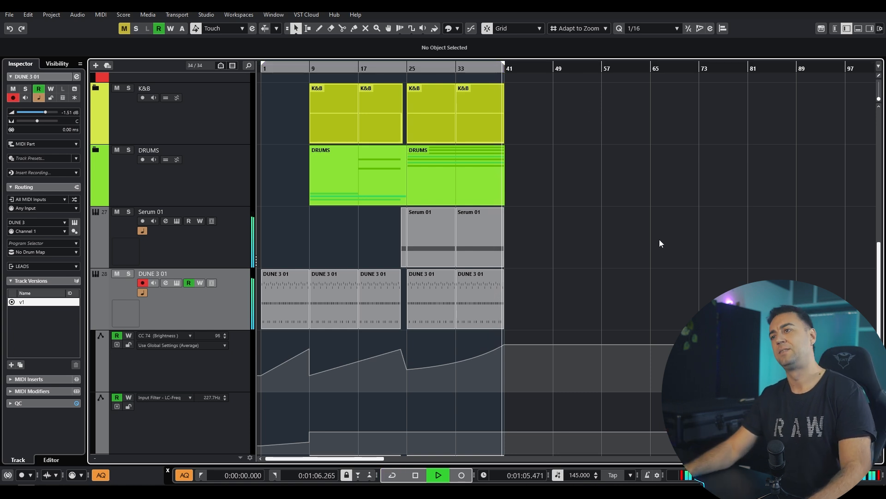